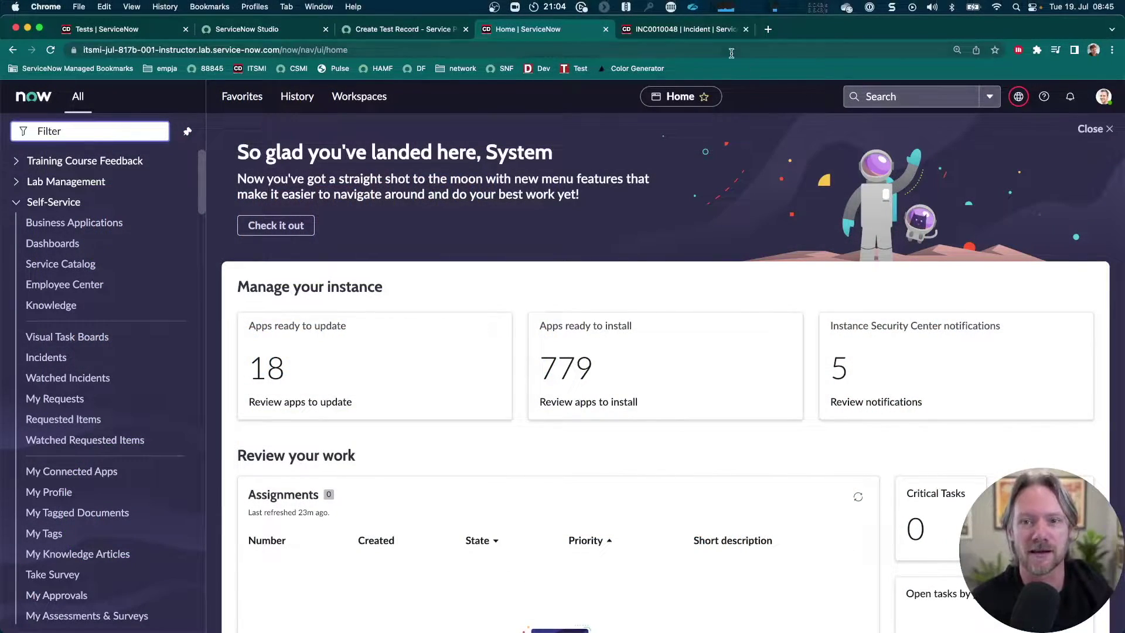
# Step: From incident INC0010048's form menu, open Configure > Form Design for the Incident table
pyautogui.click(685, 31)
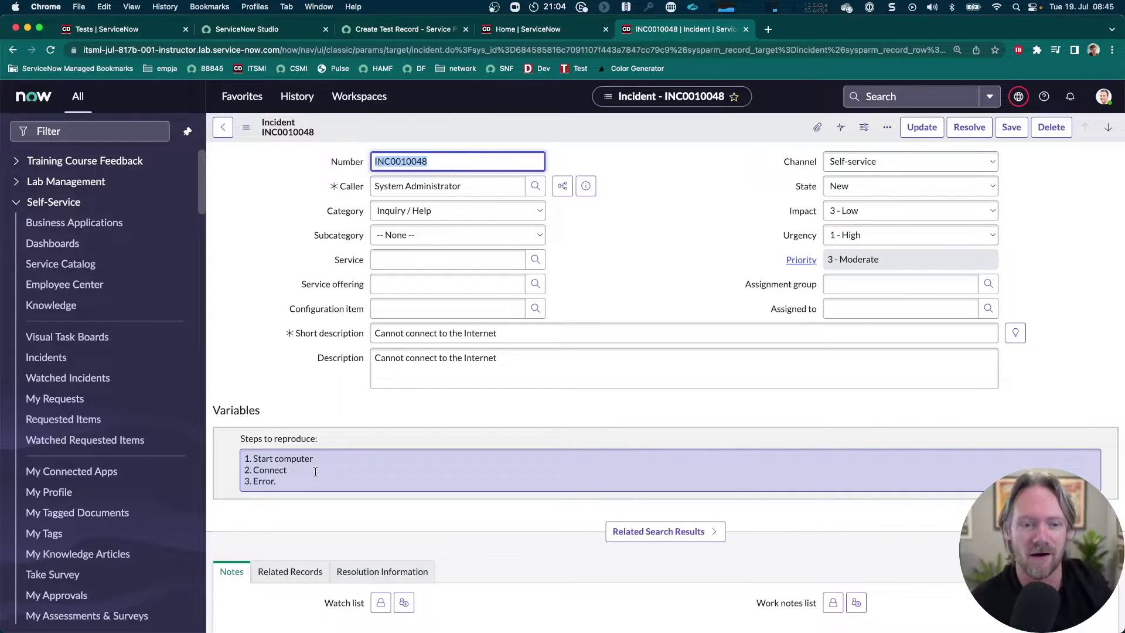
pyautogui.click(246, 127)
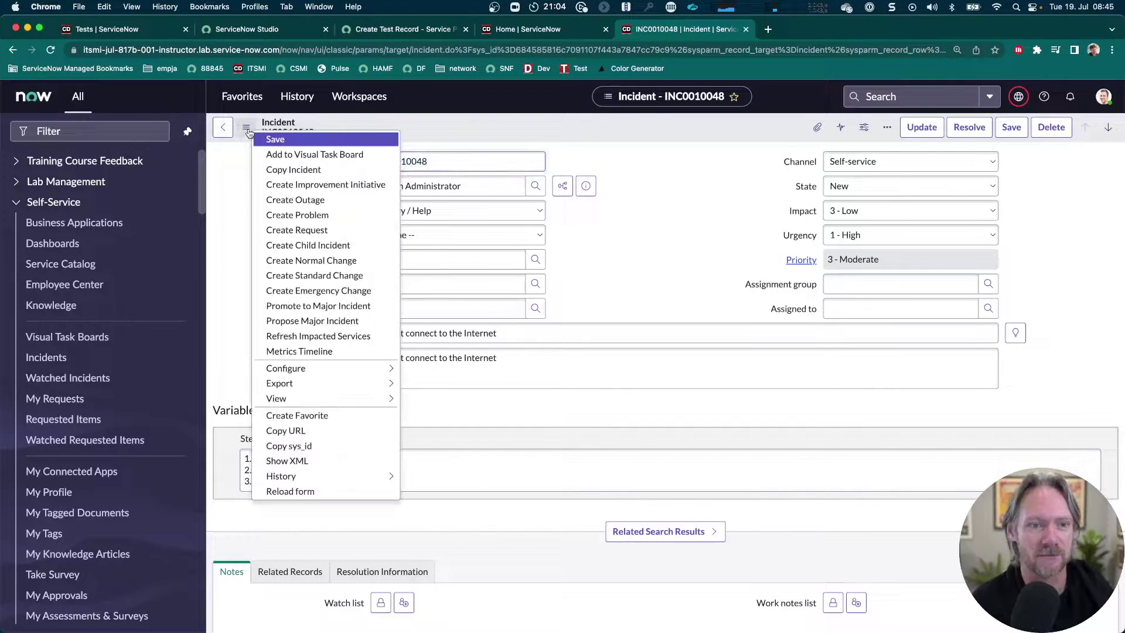
pyautogui.moveTo(321, 375)
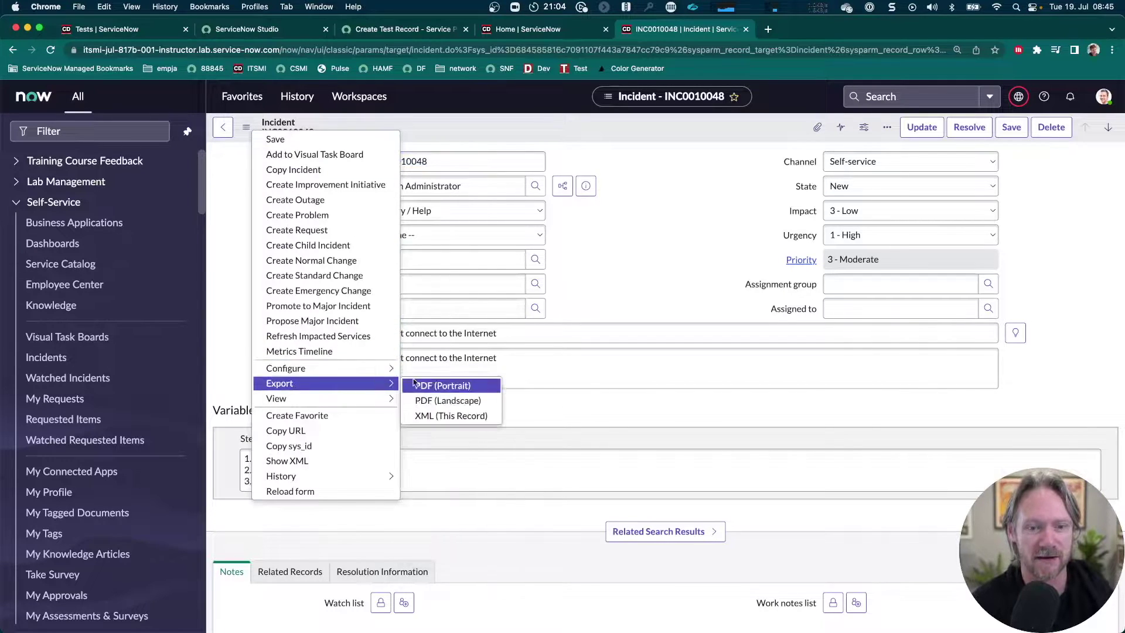
pyautogui.click(423, 370)
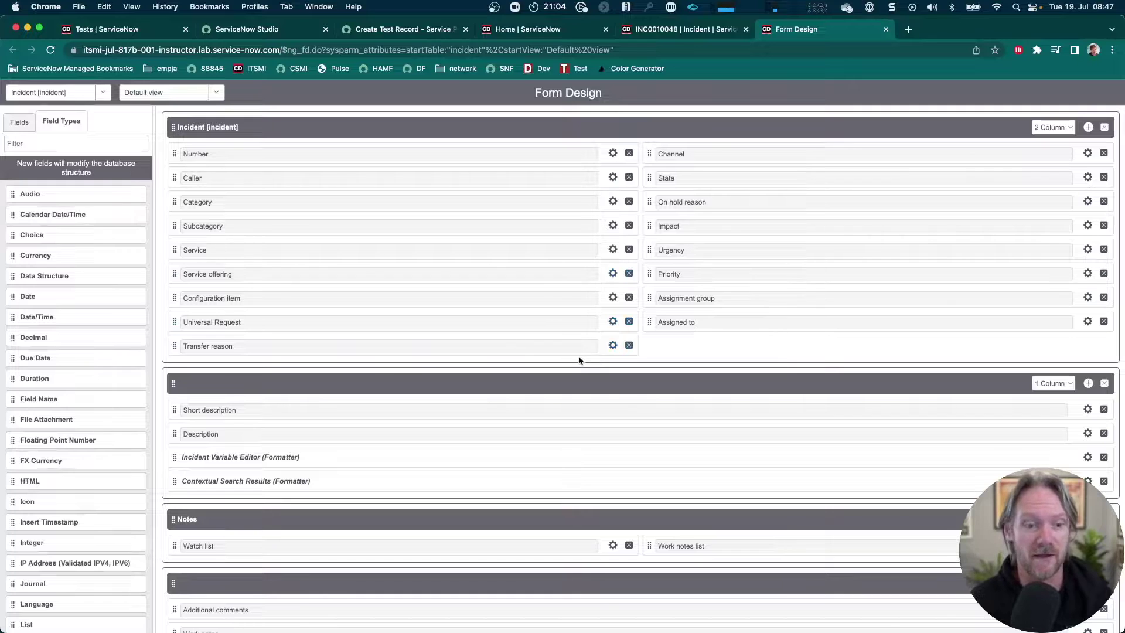
# Step: Inspect the Incident Variable Editor formatter in the Incident layout, reset the browser zoom, then go to Studio
pyautogui.scroll(5, 229, 462)
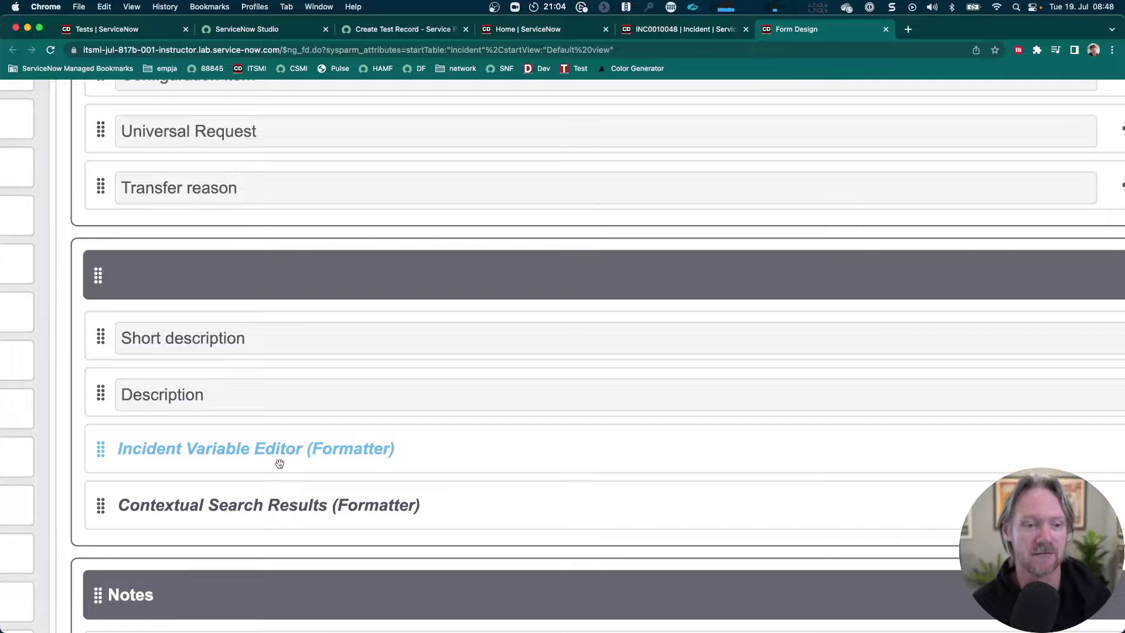
pyautogui.press('super+0')
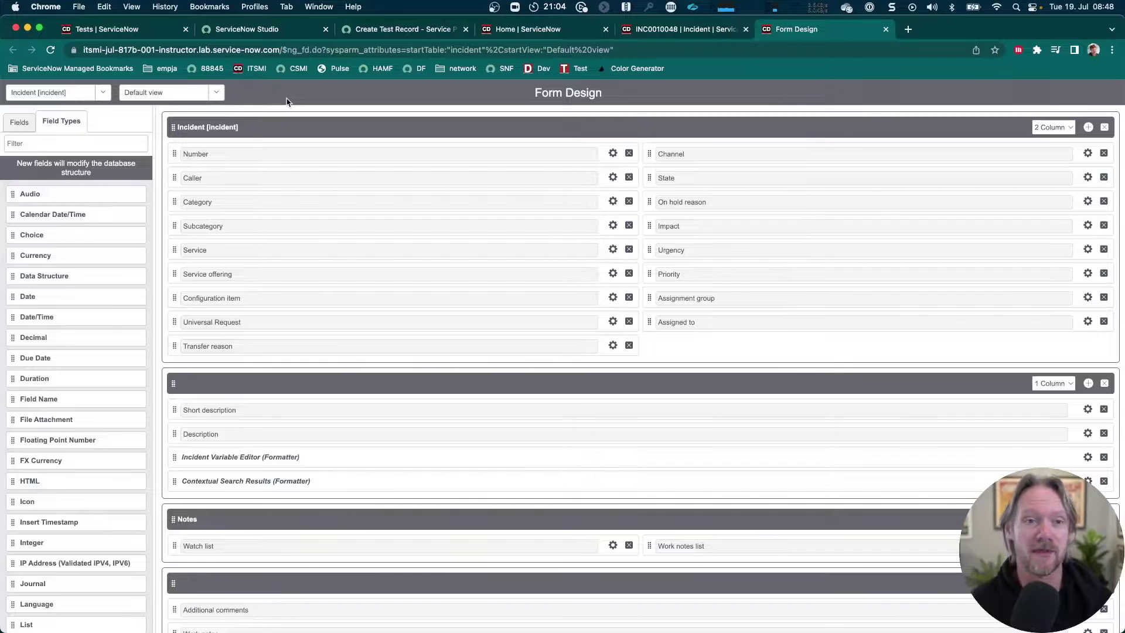
pyautogui.click(270, 30)
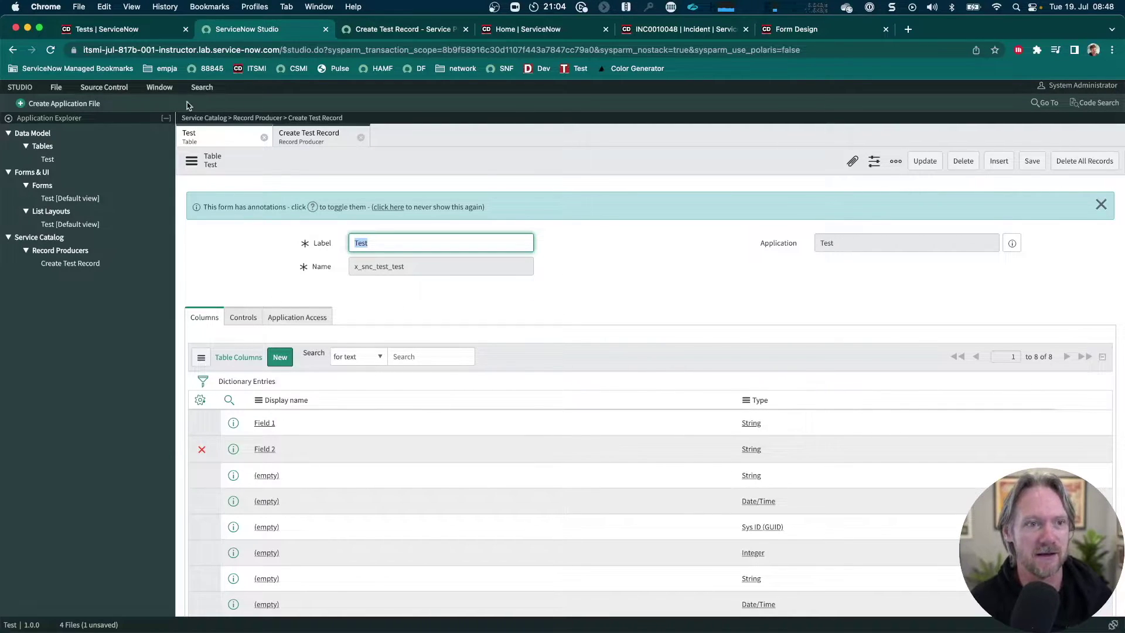
# Step: Open the Create Test Record record producer and tick its Field 2, Field 1 and Unmapped field variables
pyautogui.click(132, 30)
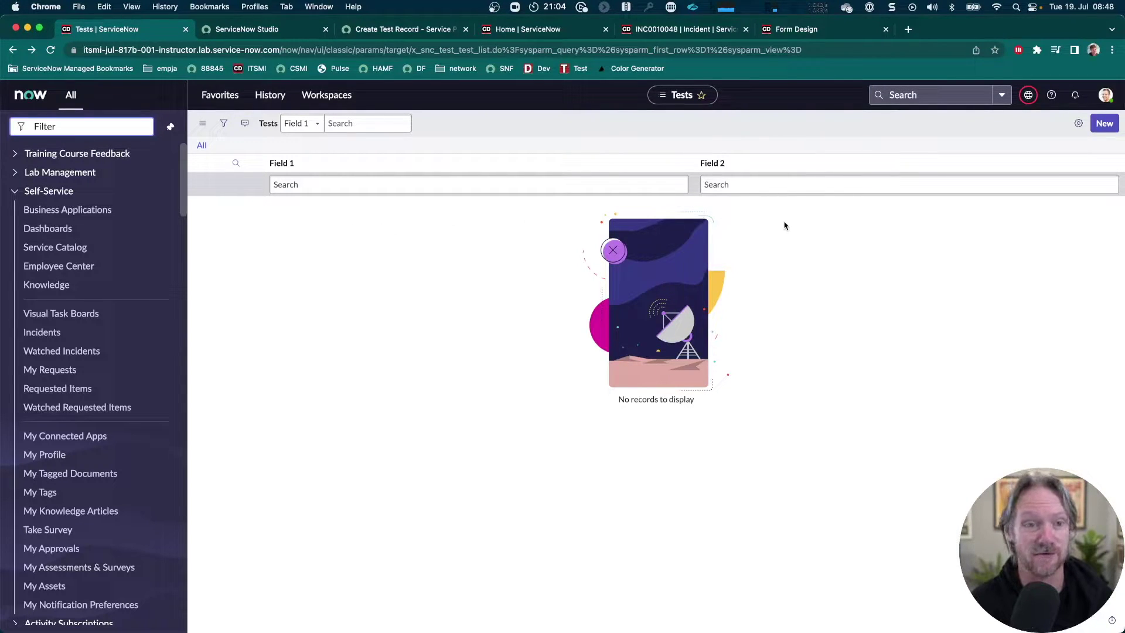
pyautogui.click(280, 30)
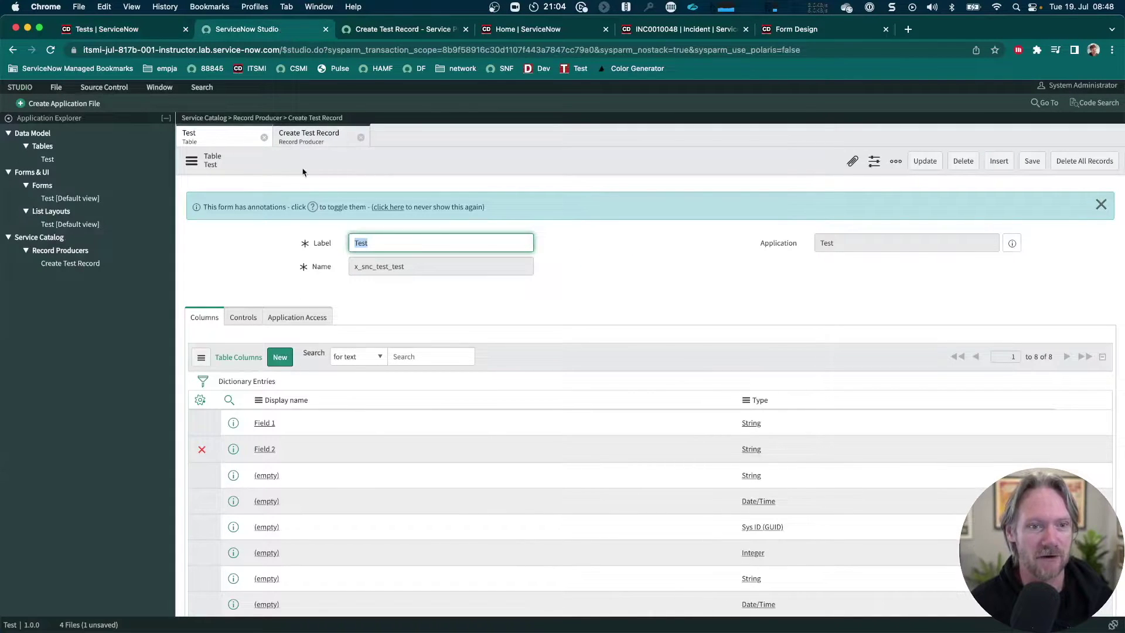
pyautogui.click(314, 136)
pyautogui.scroll(-3, 273, 351)
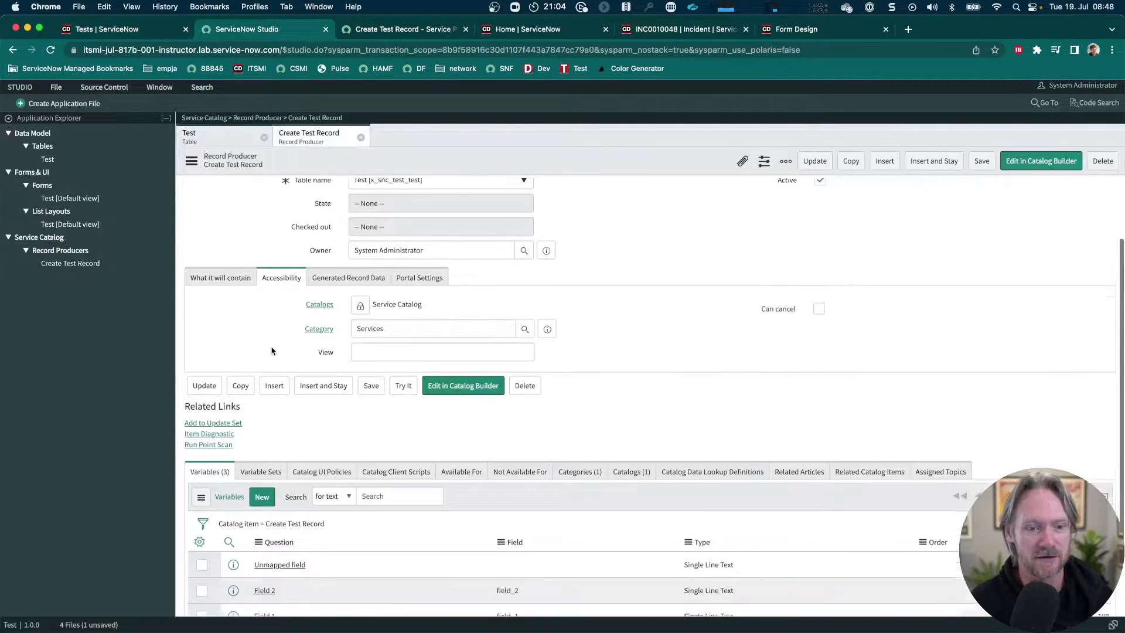
pyautogui.click(201, 511)
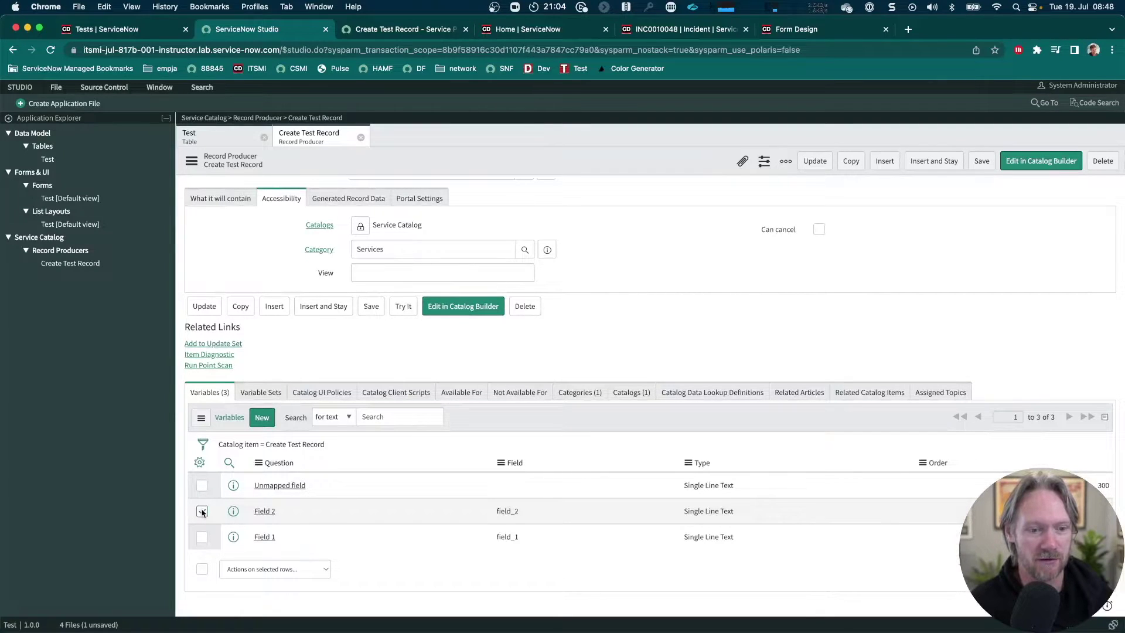
pyautogui.click(201, 536)
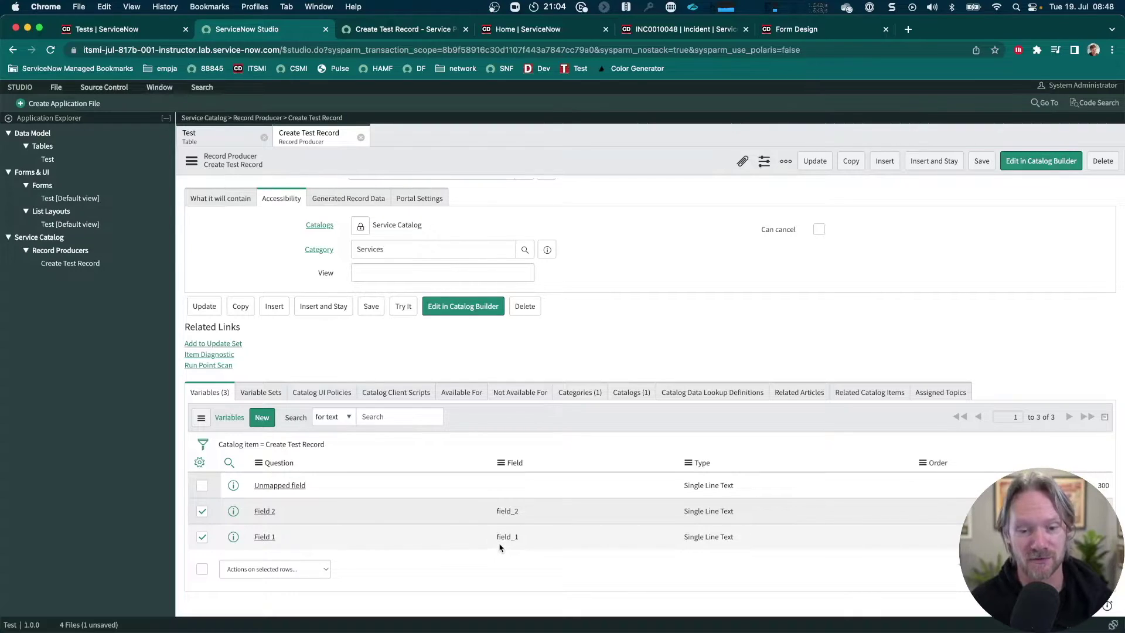
pyautogui.click(202, 485)
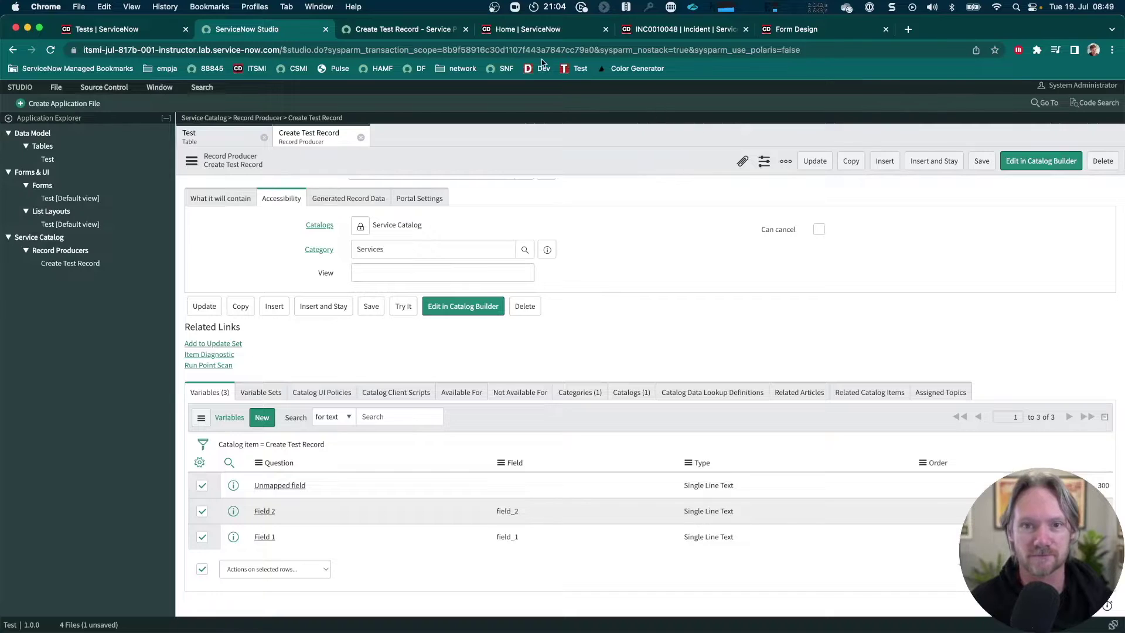
pyautogui.click(419, 29)
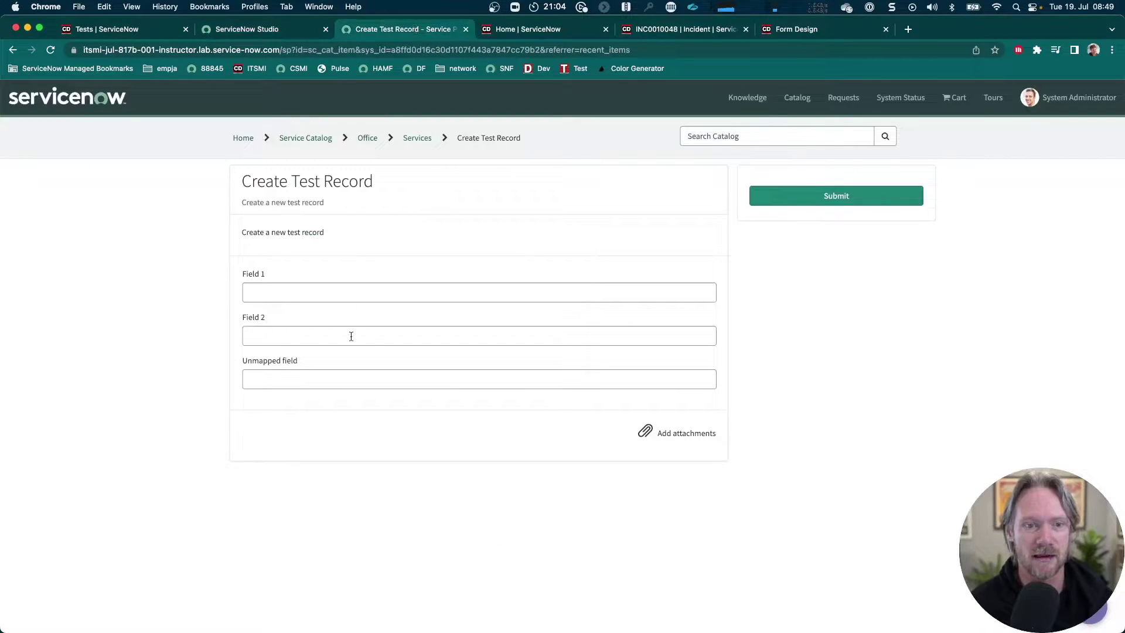
# Step: Enter 'Some value 1' in Field 1, paste it into Field 2 and Unmapped field, and submit
pyautogui.click(348, 294)
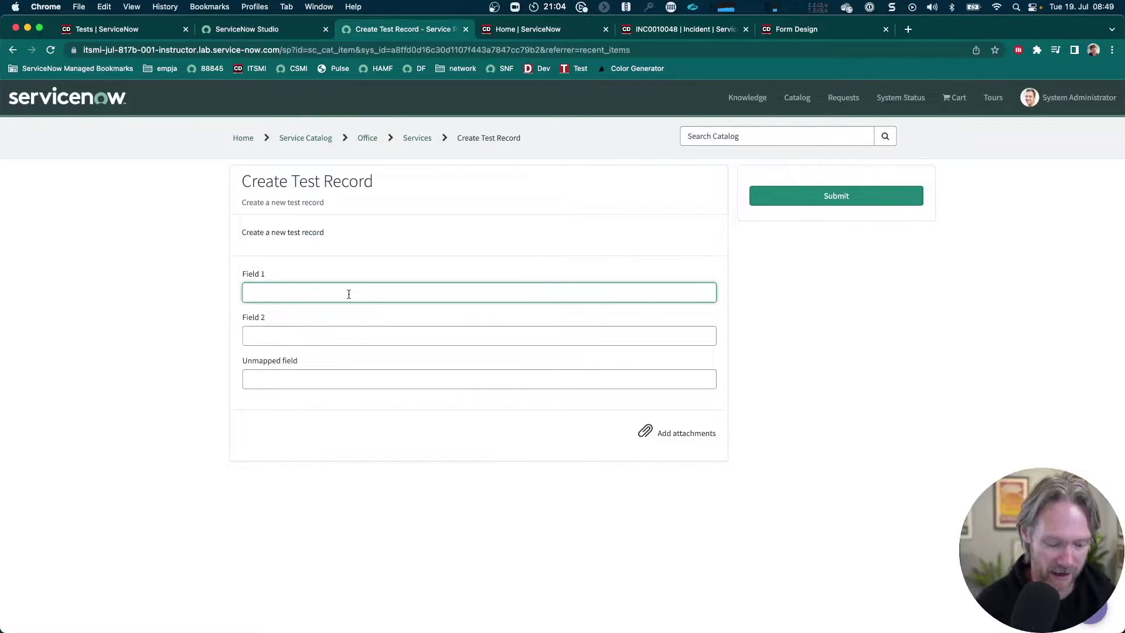
pyautogui.write('Some vyalue')
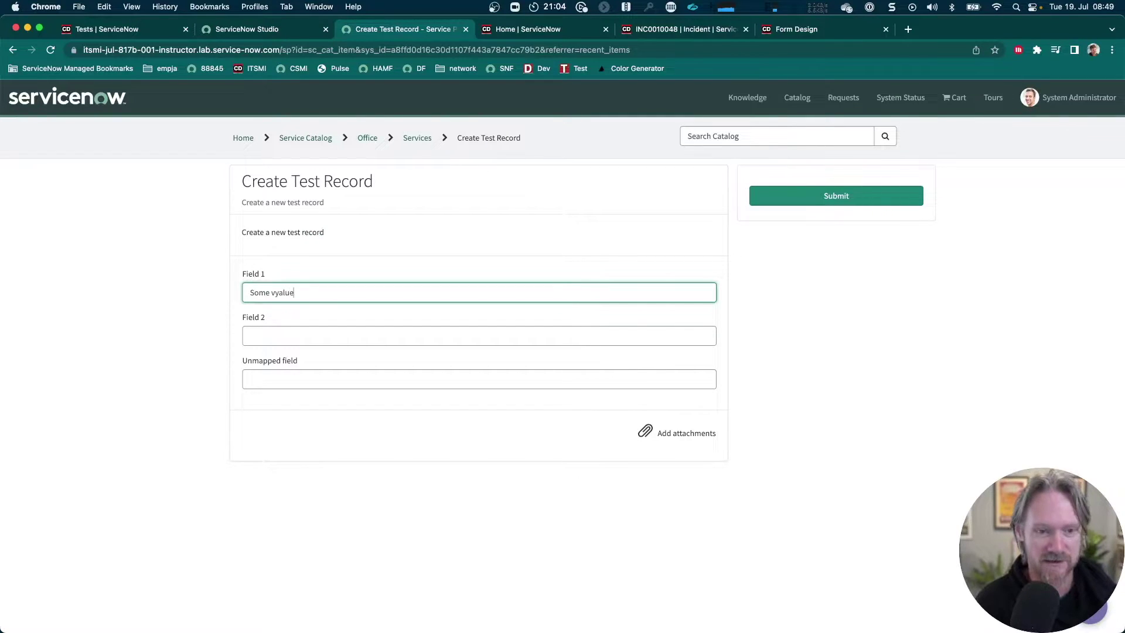
pyautogui.press('BackSpace')
pyautogui.press('BackSpace')
pyautogui.press('BackSpace')
pyautogui.press('BackSpace')
pyautogui.press('BackSpace')
pyautogui.write('alue 1')
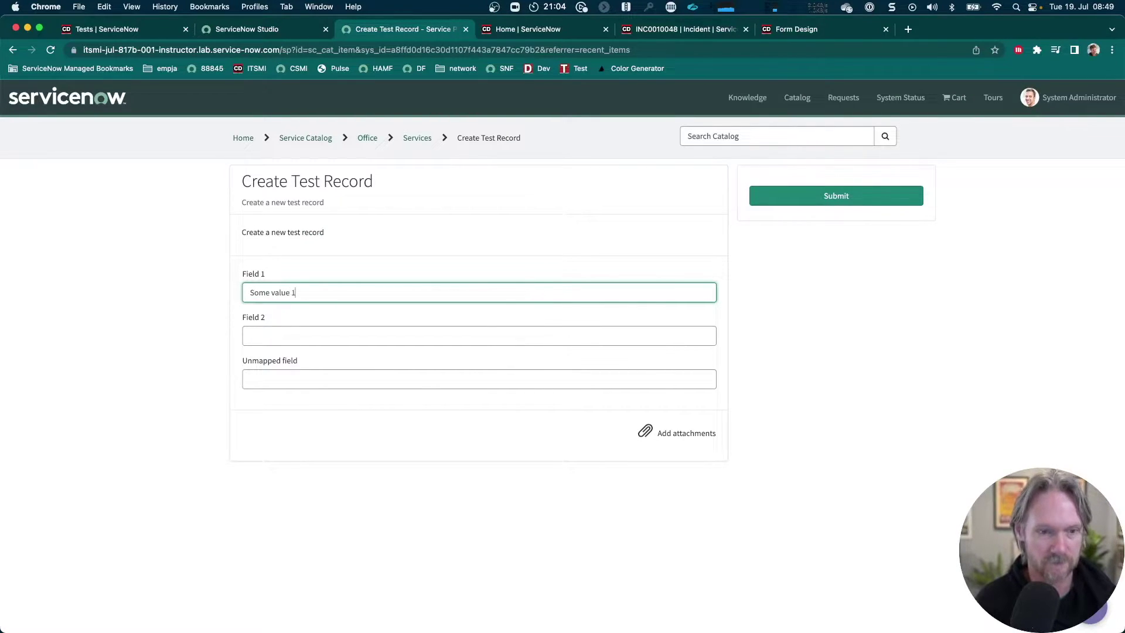
pyautogui.press('Tab')
pyautogui.hotkey('shift', 'Tab')
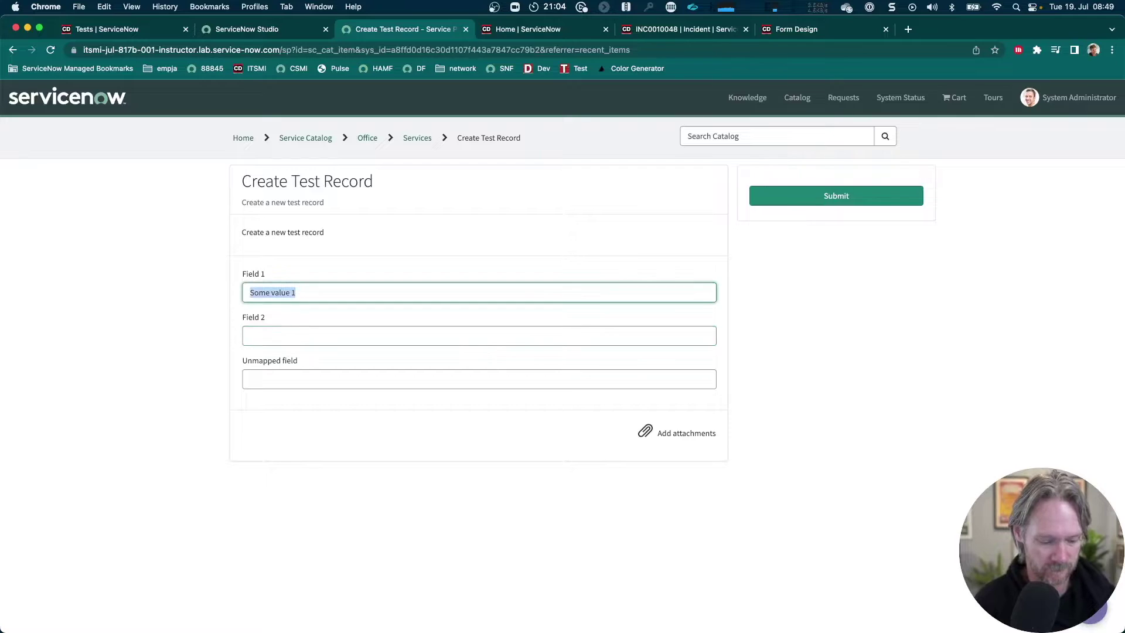
pyautogui.press('super+c')
pyautogui.press('Tab')
pyautogui.press('super+v')
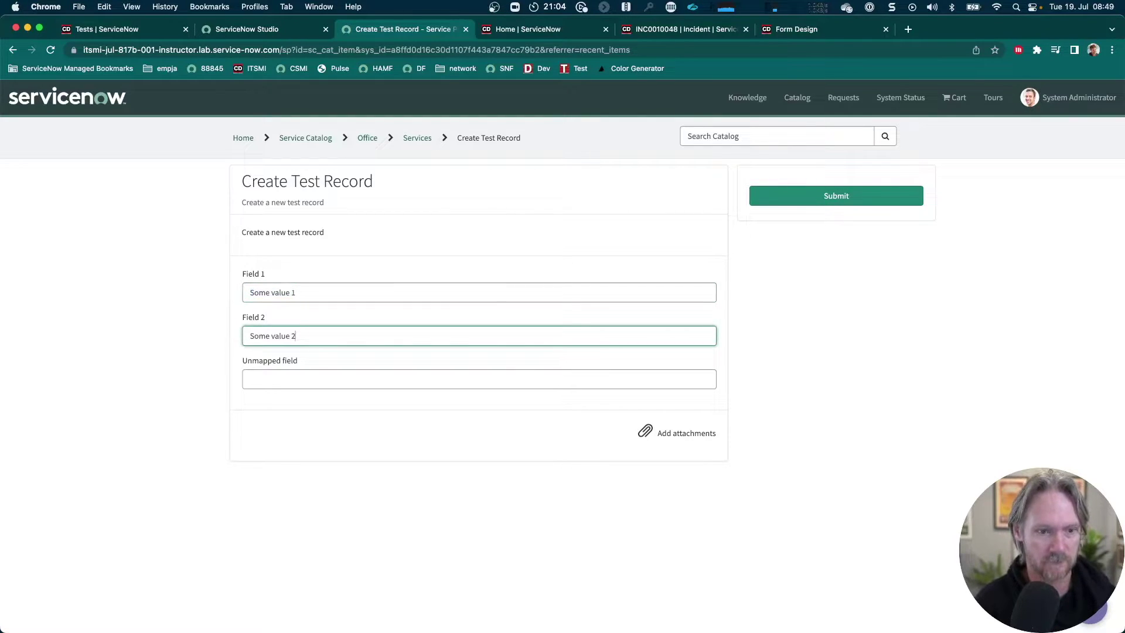
pyautogui.press('Tab')
pyautogui.press('super+v')
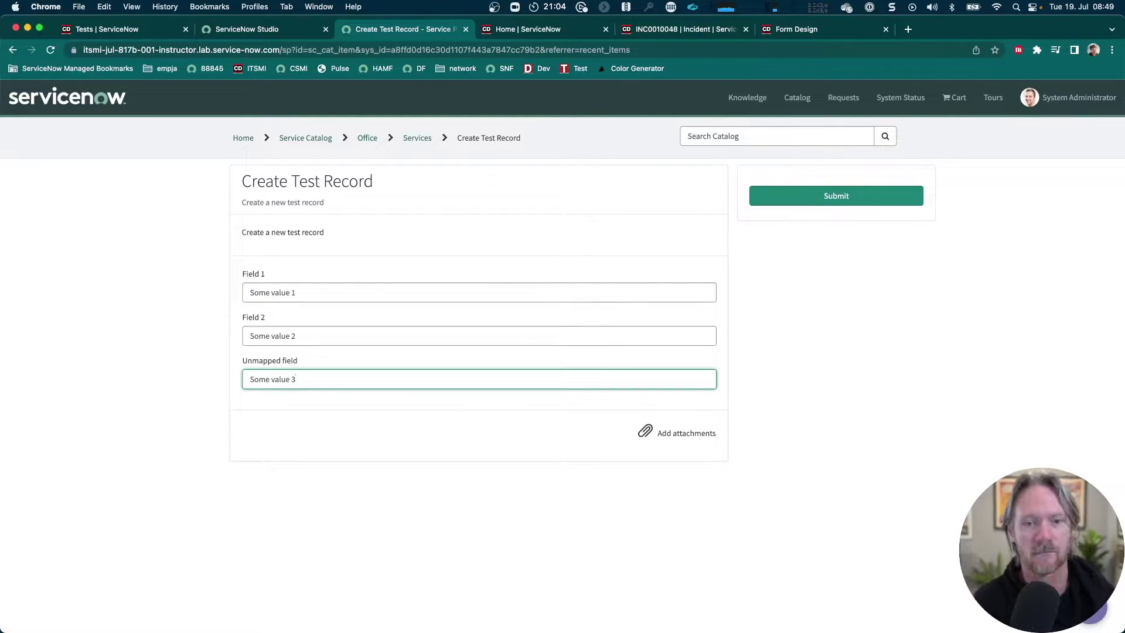
pyautogui.click(842, 197)
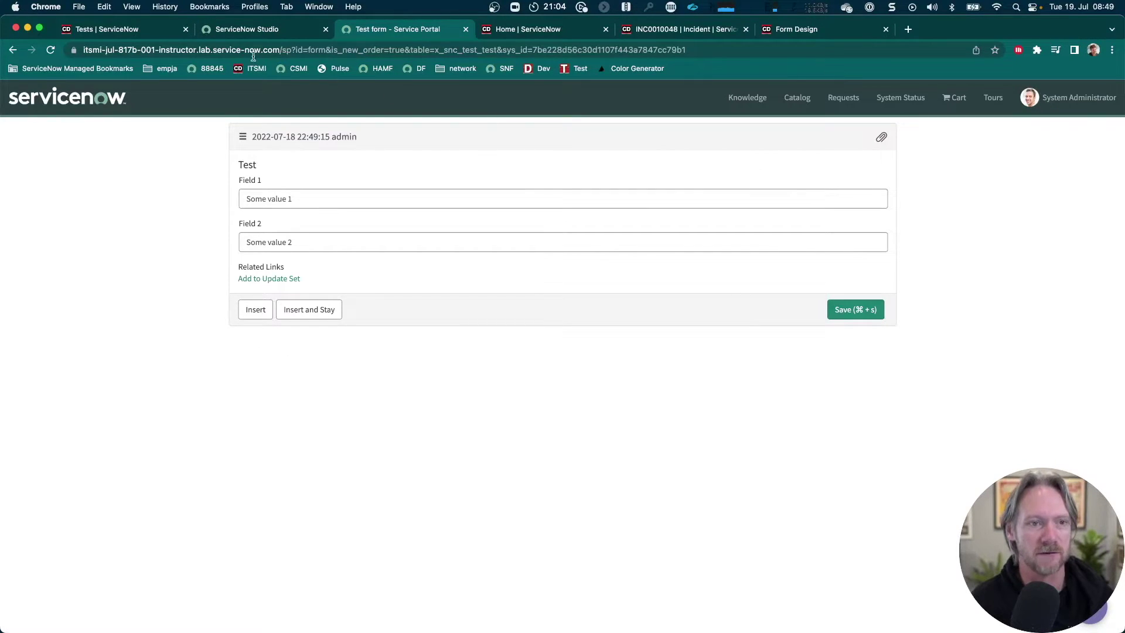
# Step: Open the Some value 1 Test record and launch Form Design for the Test table
pyautogui.click(141, 32)
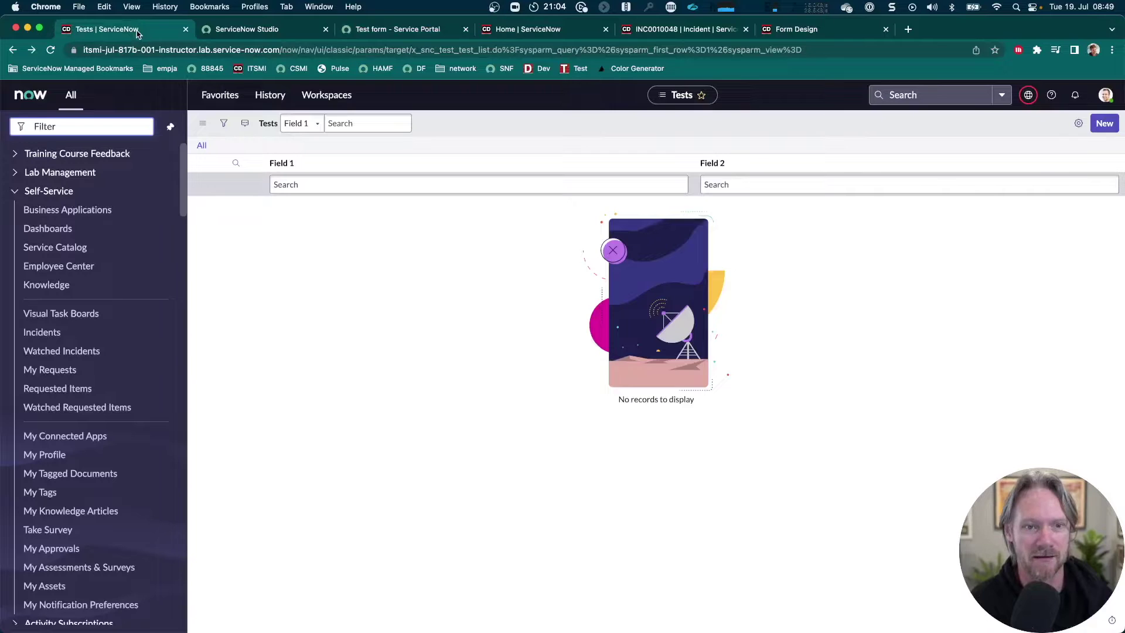
pyautogui.click(201, 146)
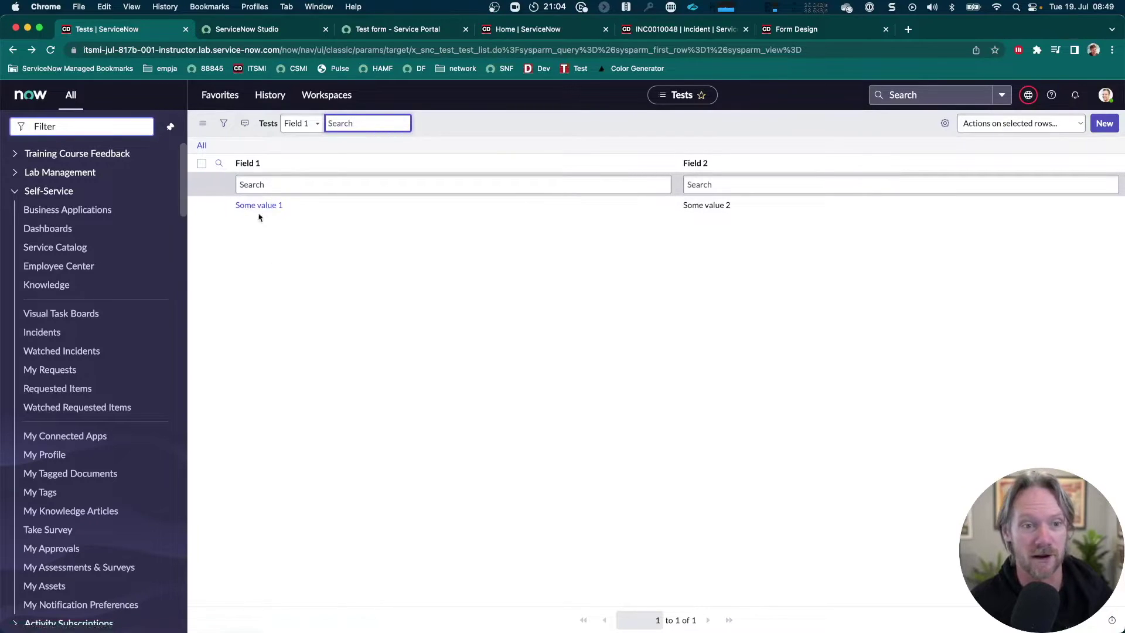
pyautogui.click(258, 205)
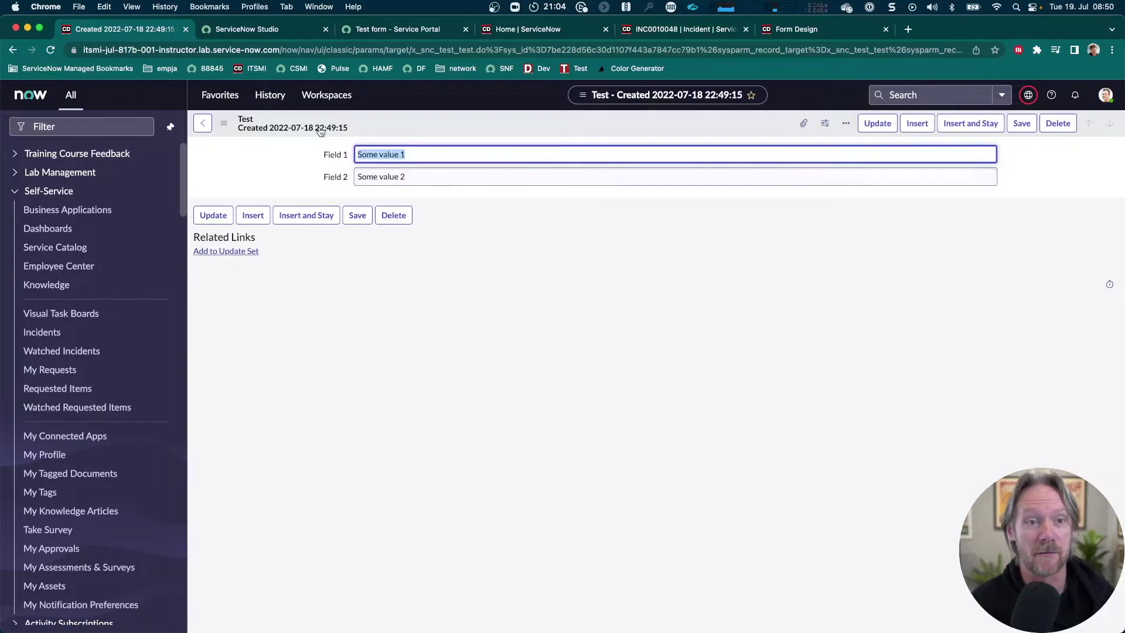
pyautogui.rightClick(243, 123)
pyautogui.moveTo(260, 177)
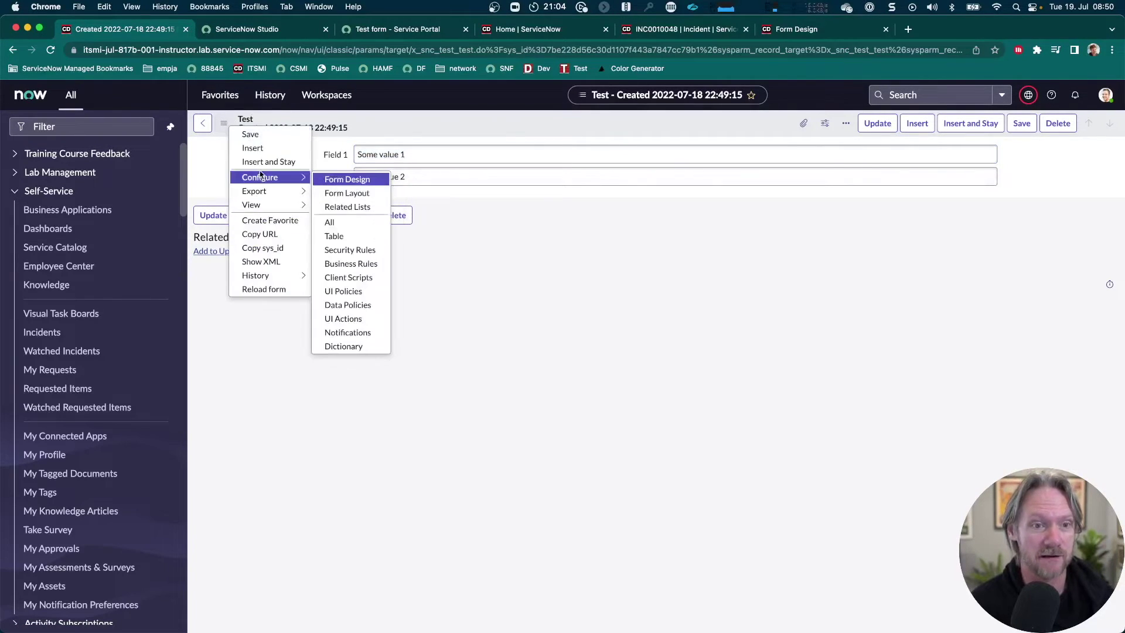
pyautogui.click(330, 181)
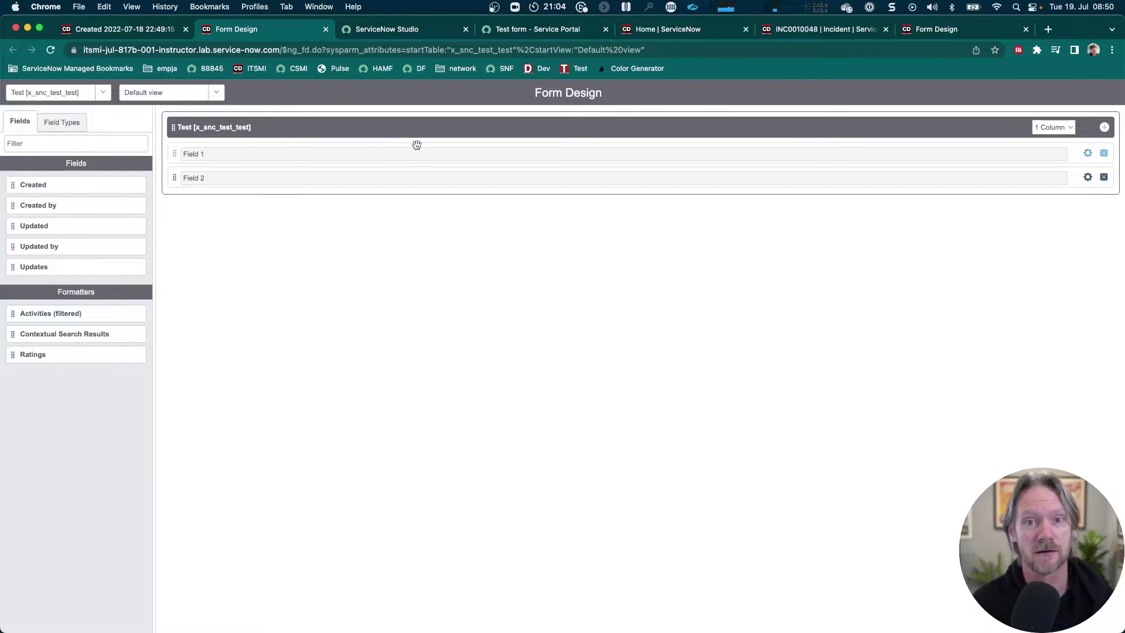
pyautogui.click(530, 31)
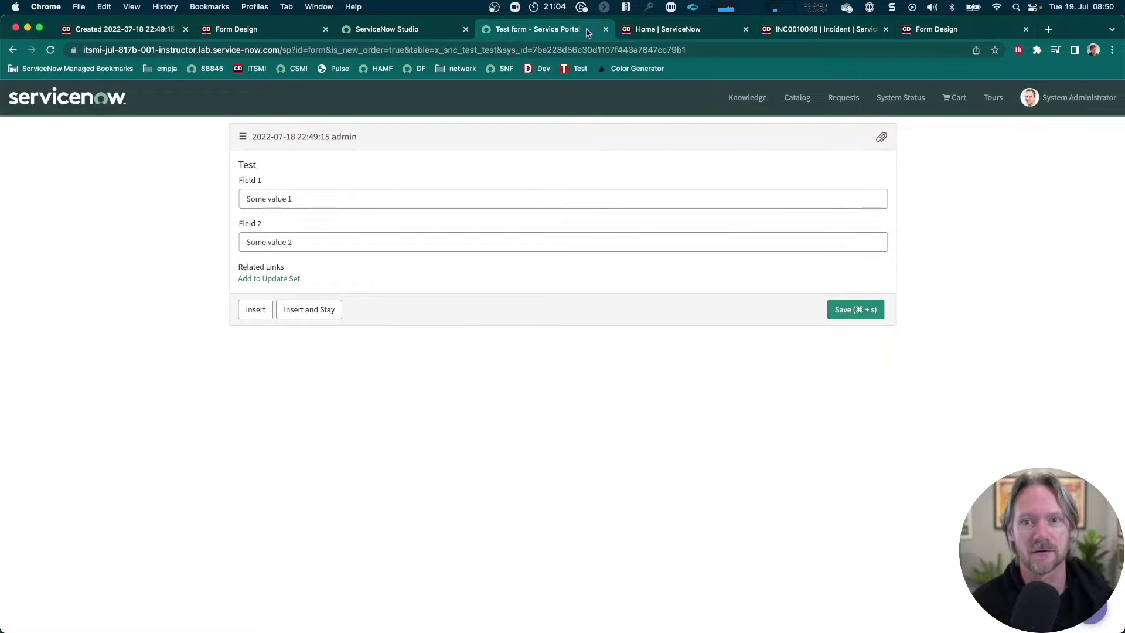
# Step: Open the UI Formatters list and filter it by name 'incident'
pyautogui.click(657, 32)
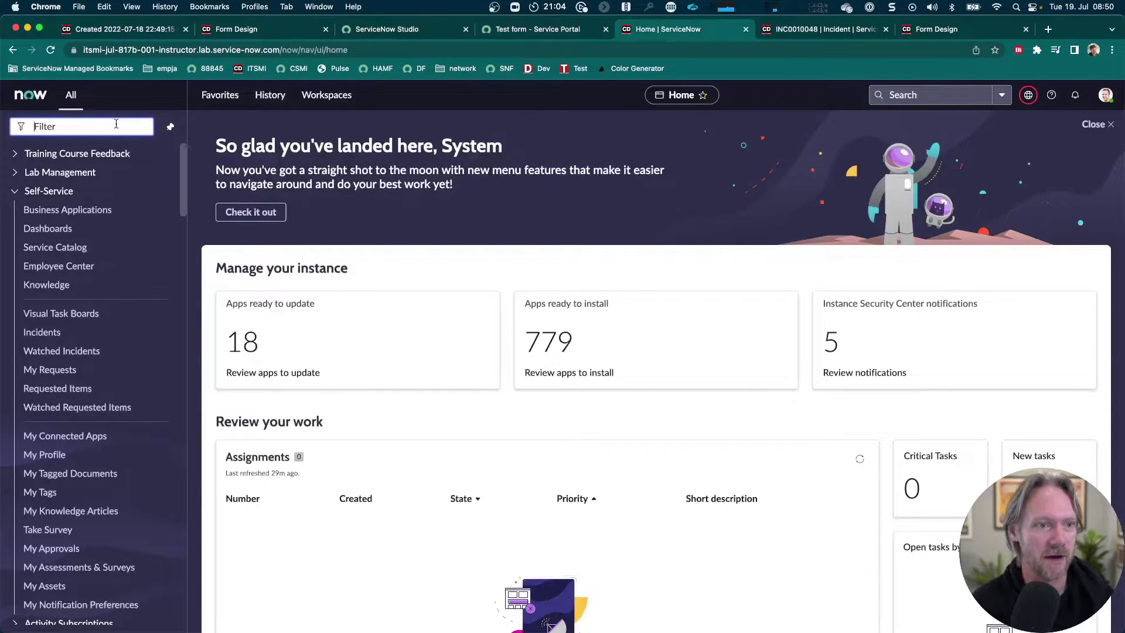
pyautogui.write('formatters')
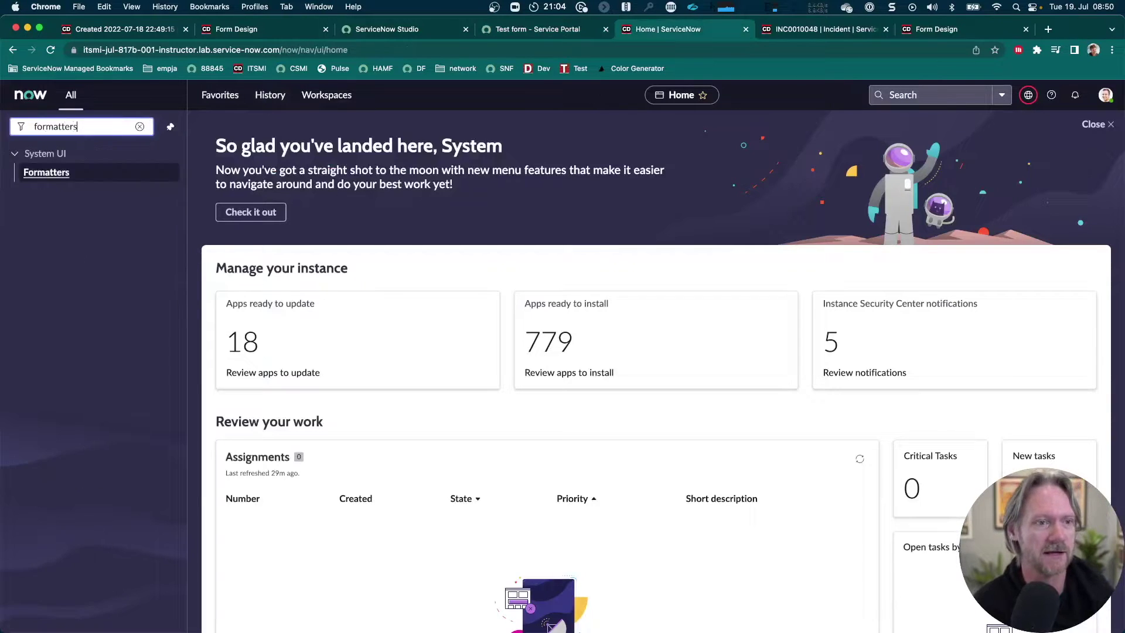
pyautogui.click(52, 175)
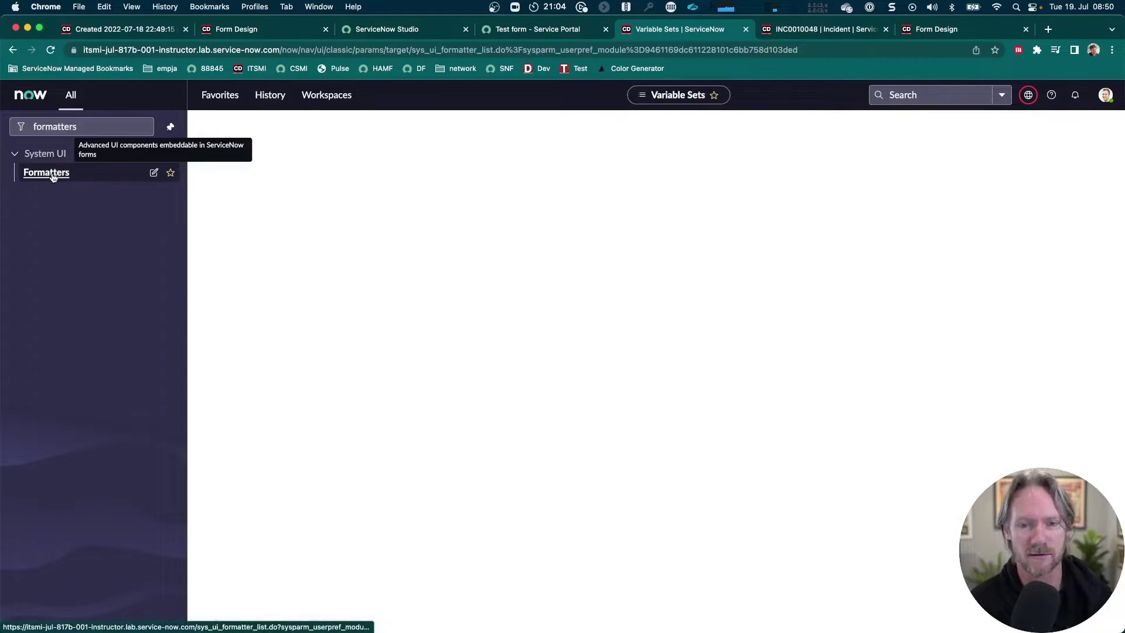
pyautogui.click(262, 185)
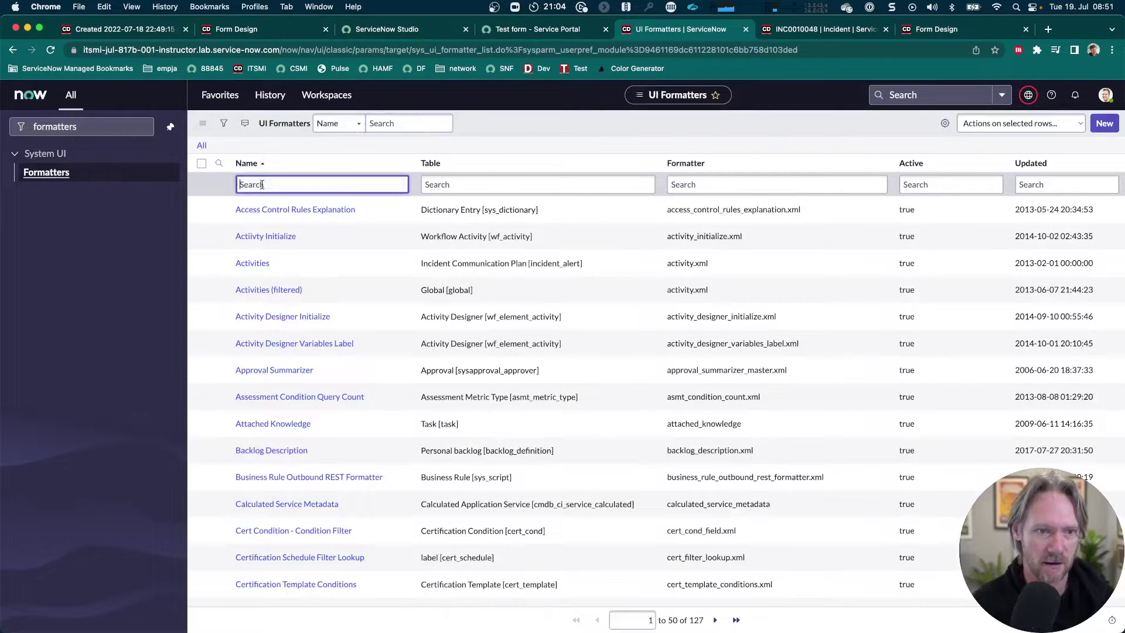
pyautogui.write('incident')
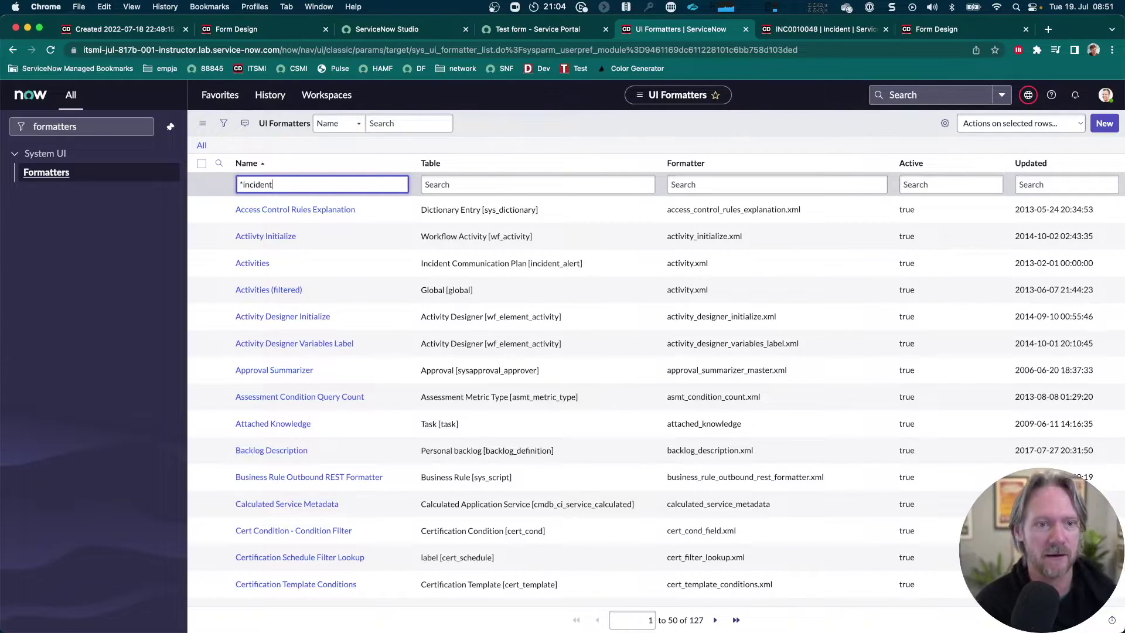
pyautogui.press('Return')
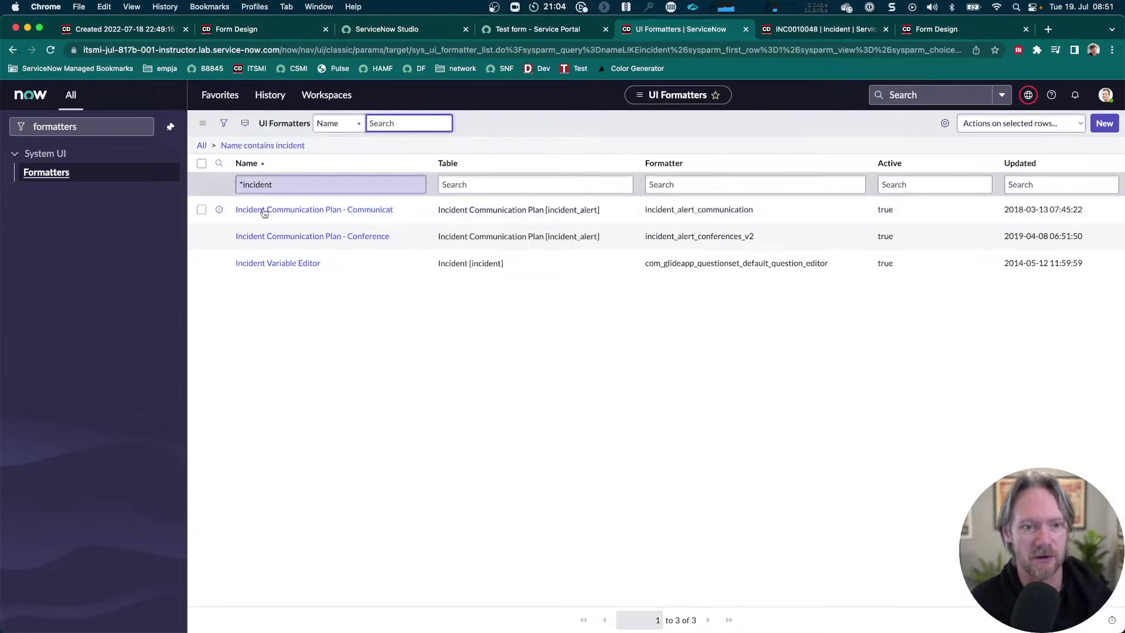
# Step: Copy the Incident Variable Editor's formatter value com_glideapp_questionset_default_question_editor
pyautogui.click(264, 265)
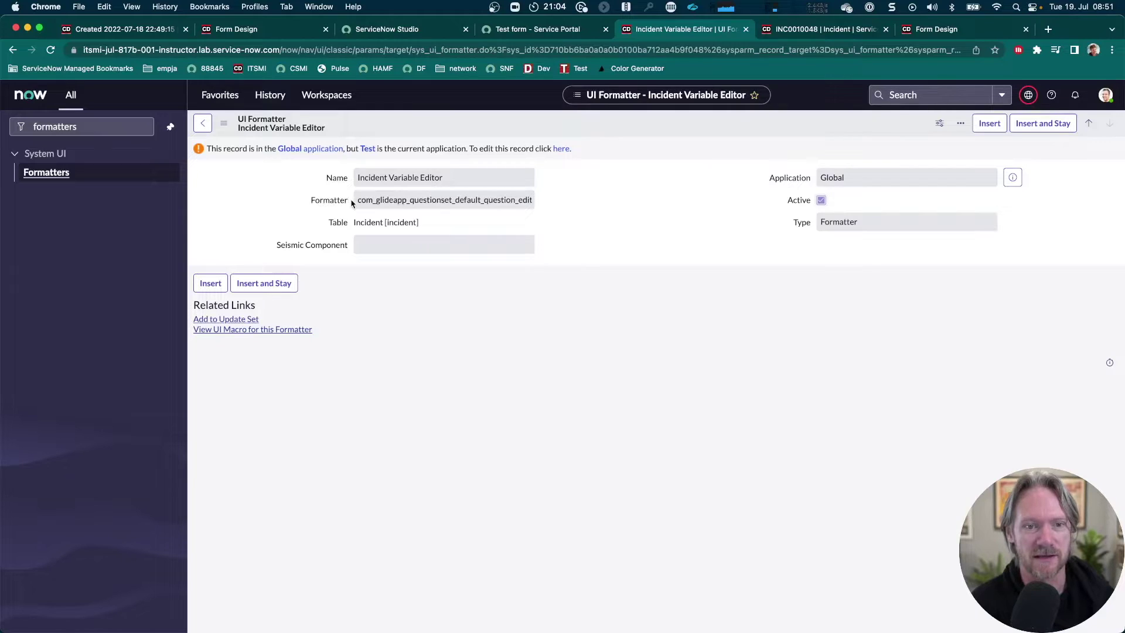
pyautogui.moveTo(356, 203); pyautogui.dragTo(506, 208)
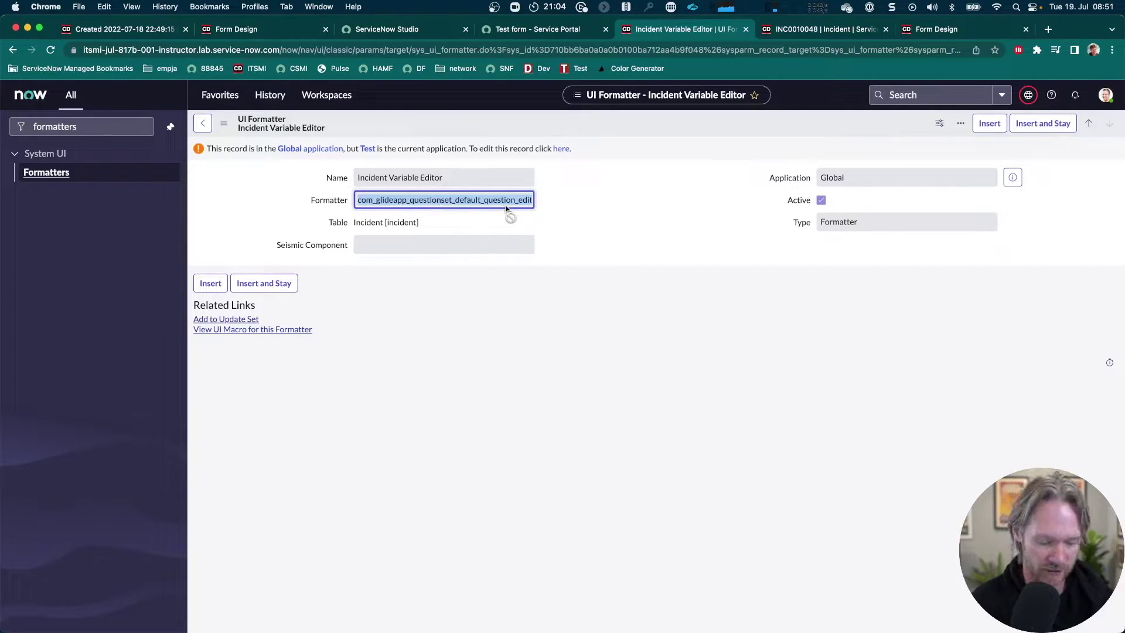
pyautogui.press('super+c')
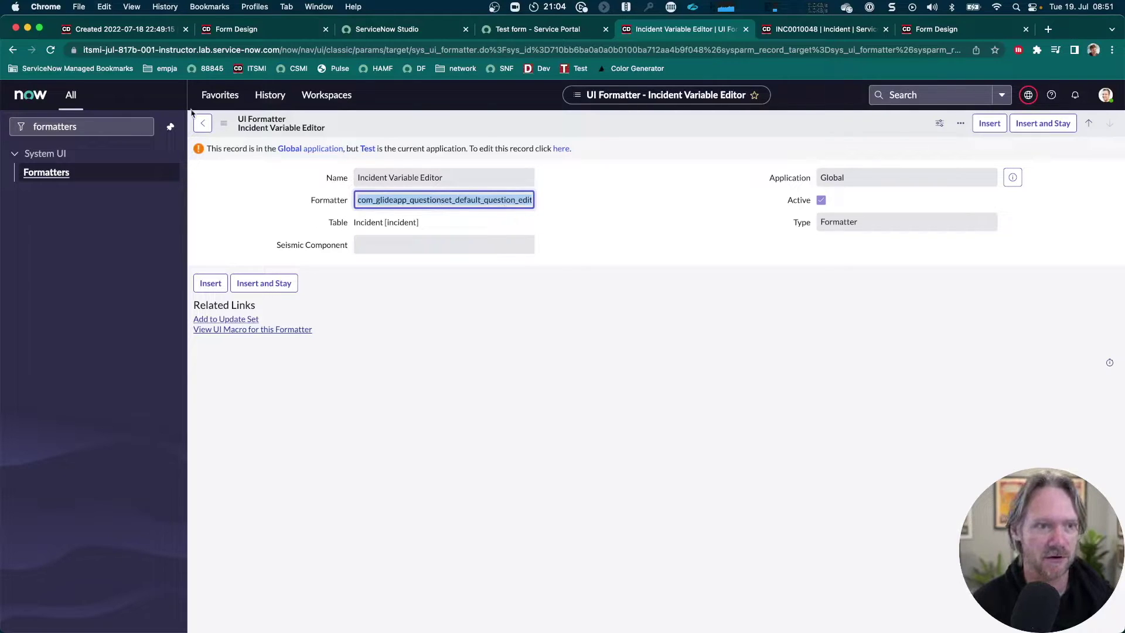
pyautogui.click(98, 120)
# Step: Find the com_glideapp_questionset_default_question_editor UI macro by pasted name and review its Jelly XML
pyautogui.write('ui macr')
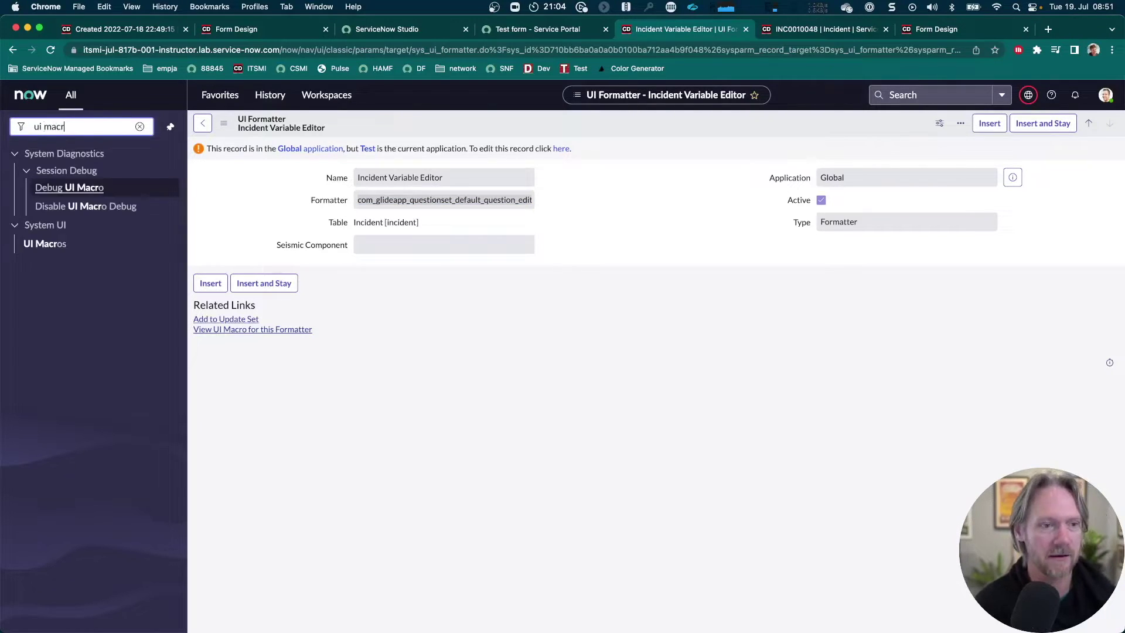
pyautogui.click(40, 245)
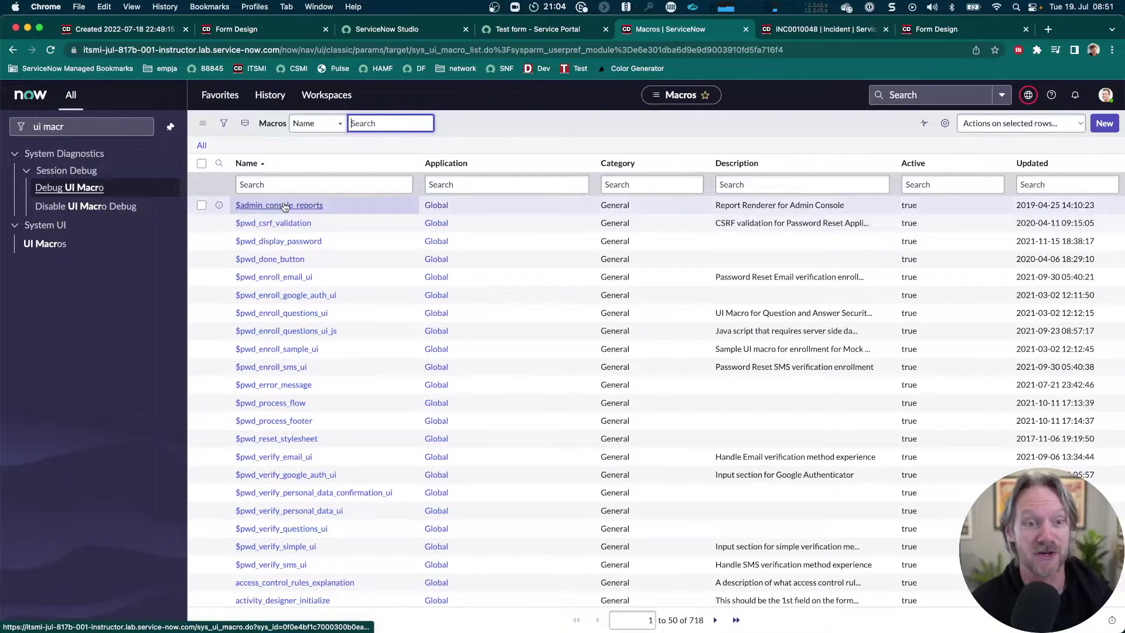
pyautogui.click(289, 185)
pyautogui.press('super+v')
pyautogui.press('Return')
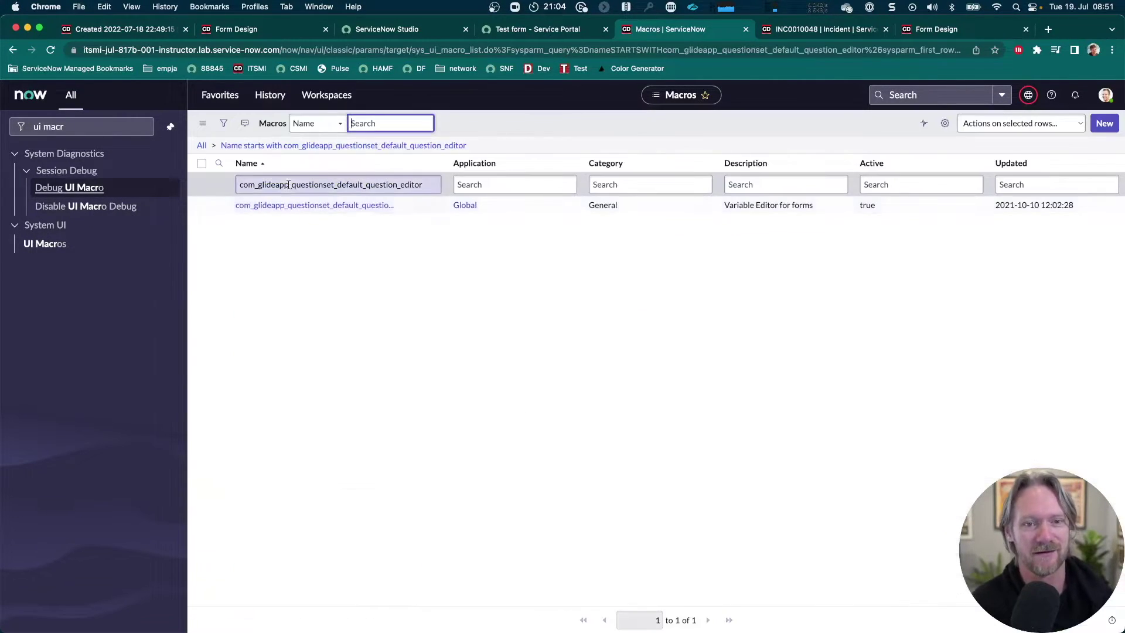
pyautogui.click(288, 205)
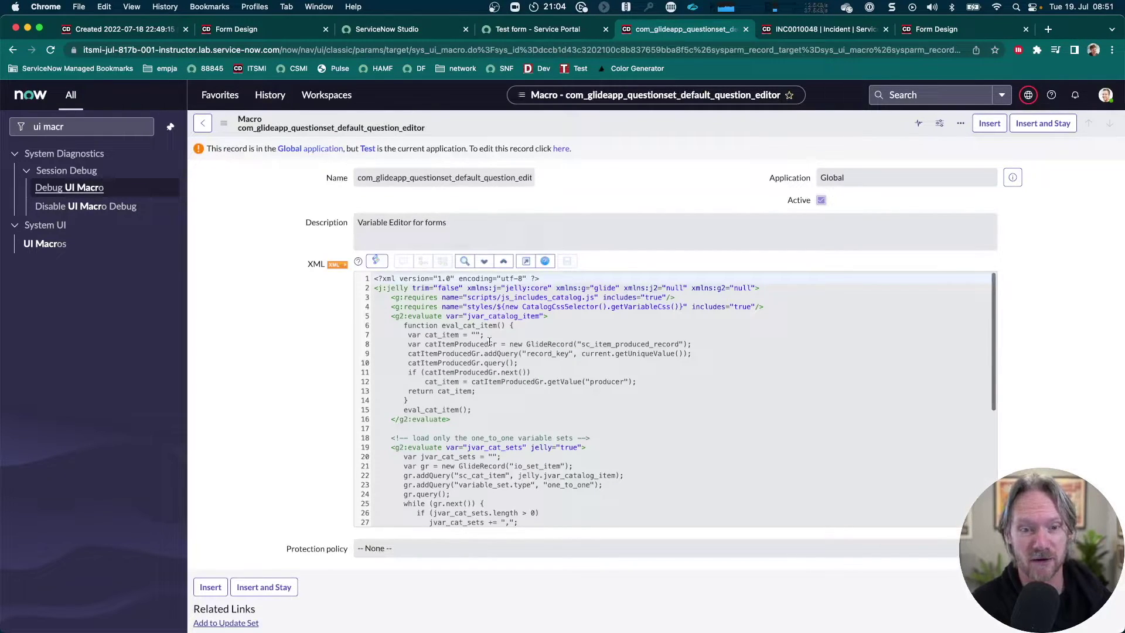
pyautogui.scroll(5, 490, 342)
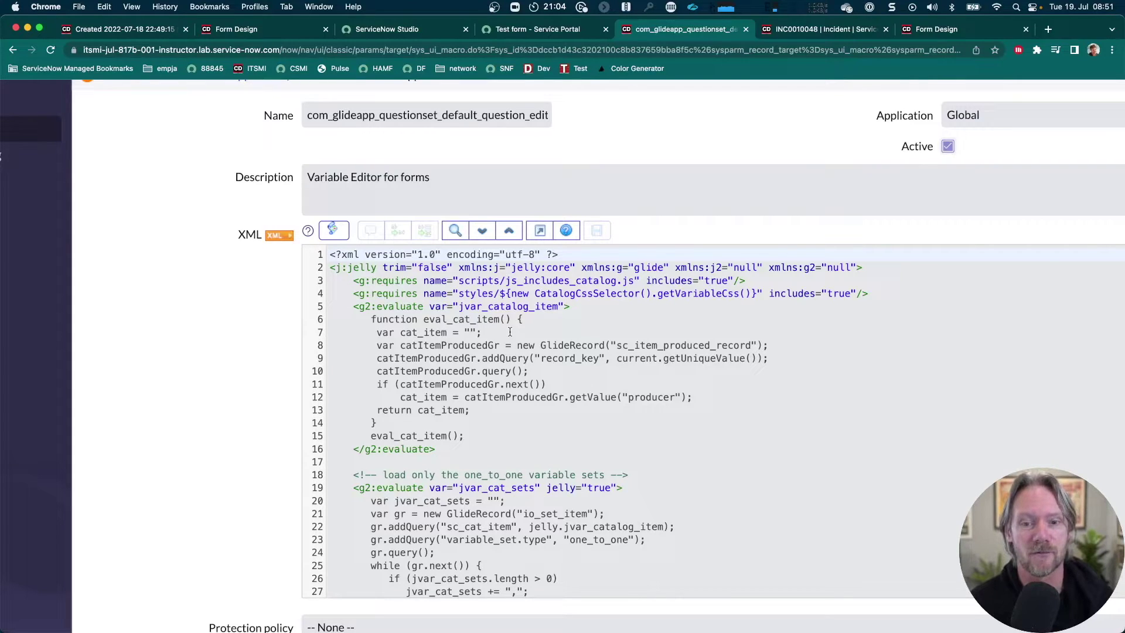
pyautogui.scroll(-5, 510, 332)
# Step: Return to the UI Formatters list via a 'formatters' navigator search
pyautogui.click(82, 126)
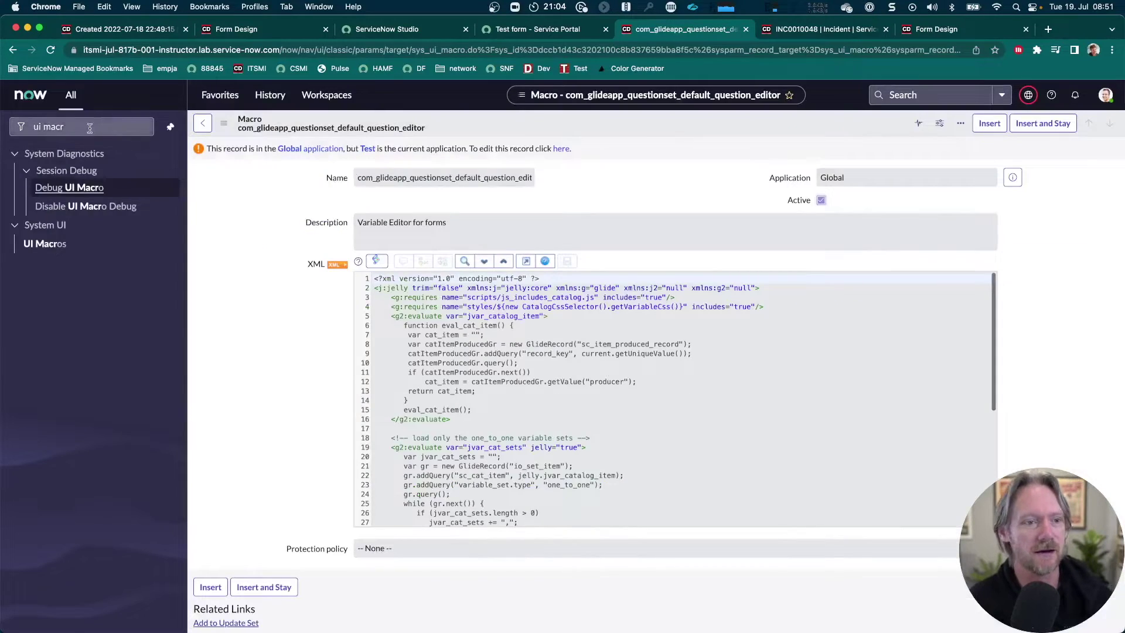
pyautogui.write('formatters')
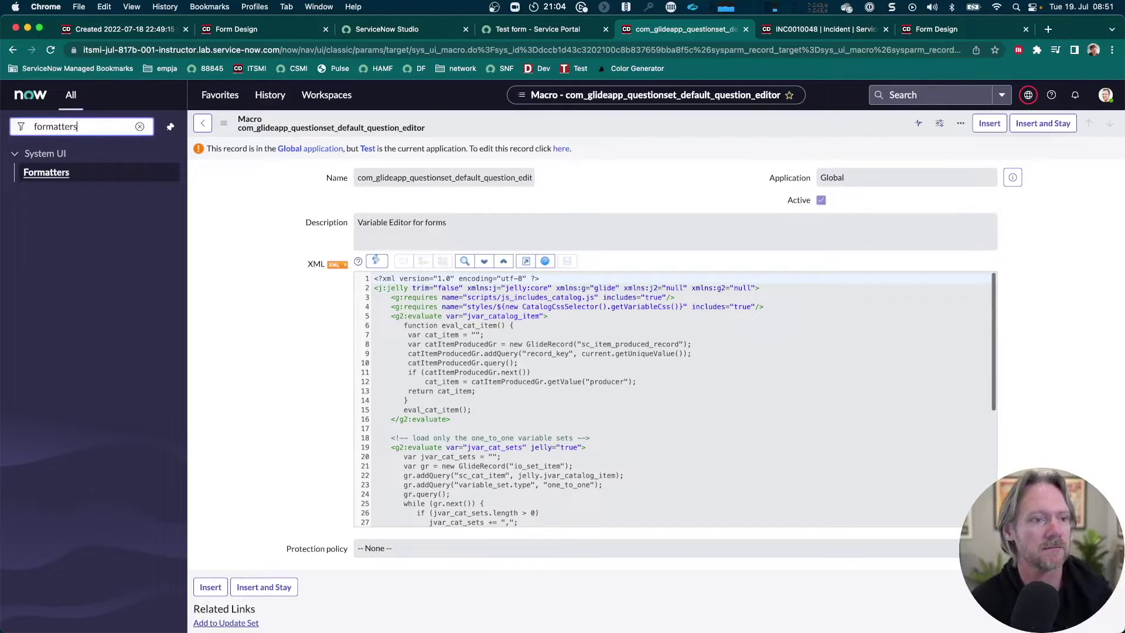
pyautogui.click(35, 174)
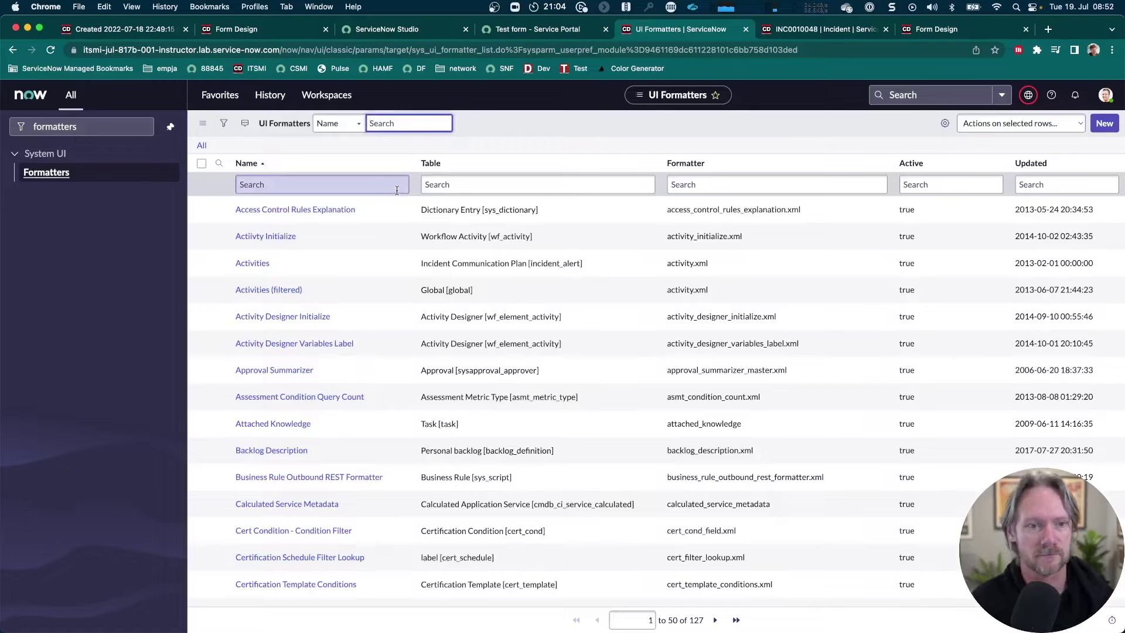
# Step: Filter formatters by name '*incide', open Incident Variable Editor, and select its formatter value
pyautogui.click(354, 185)
pyautogui.write('*incide')
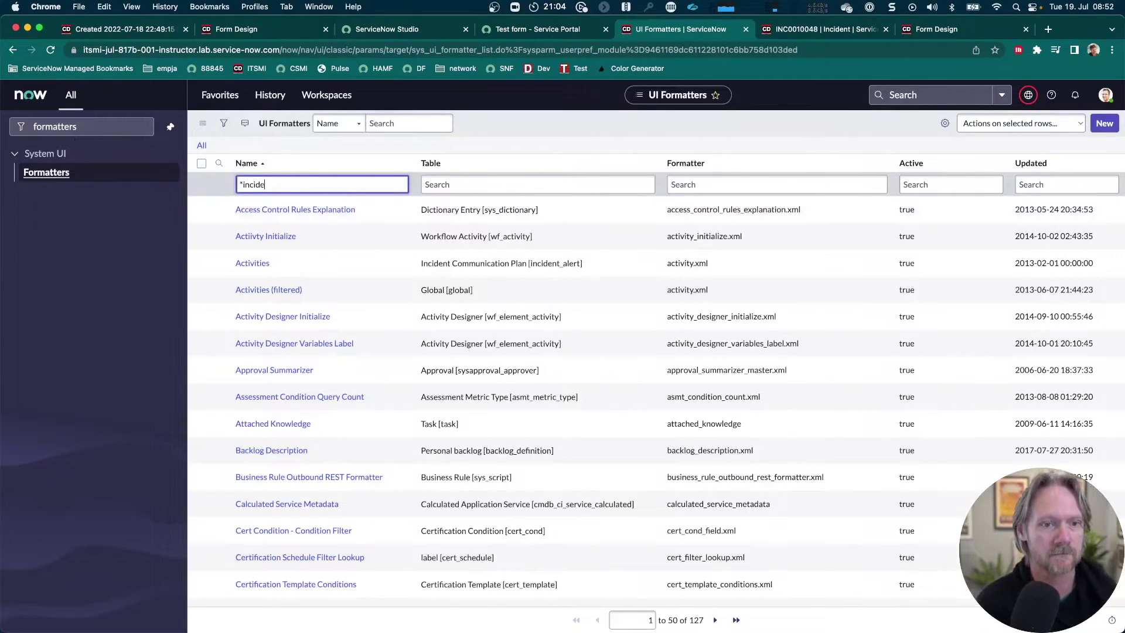
pyautogui.press('Return')
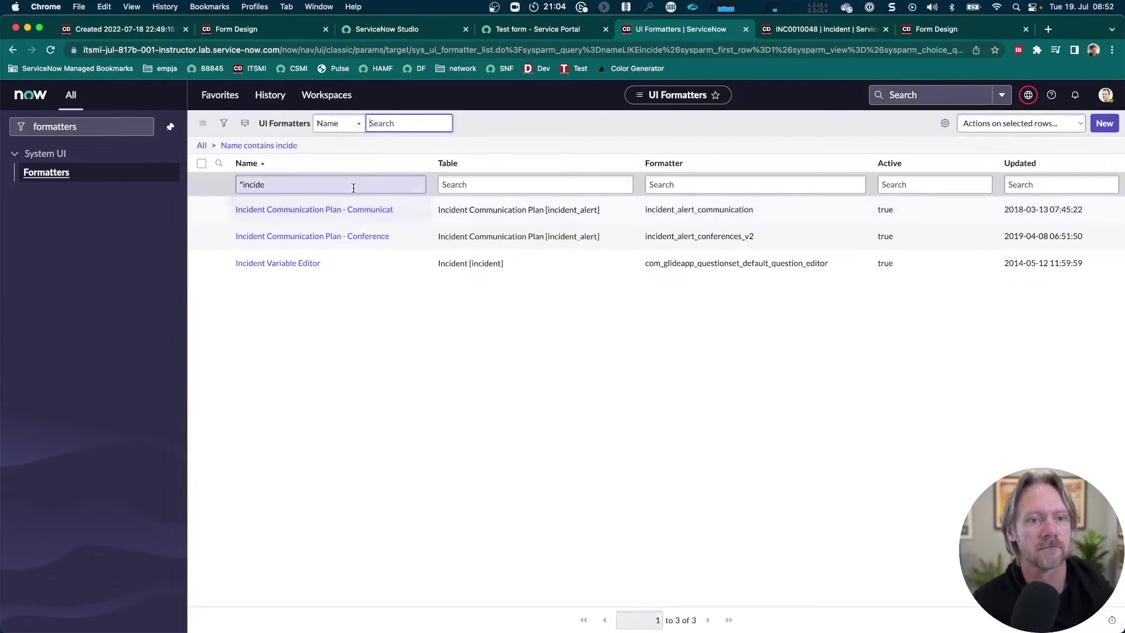
pyautogui.click(281, 262)
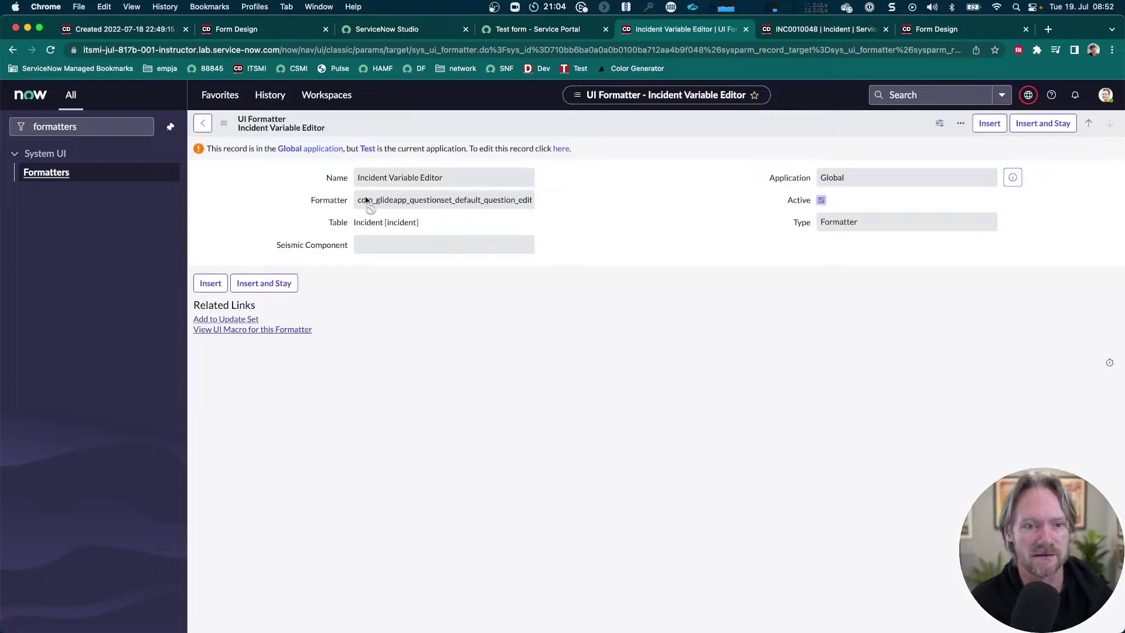
pyautogui.moveTo(360, 201); pyautogui.dragTo(540, 220)
pyautogui.click(511, 297)
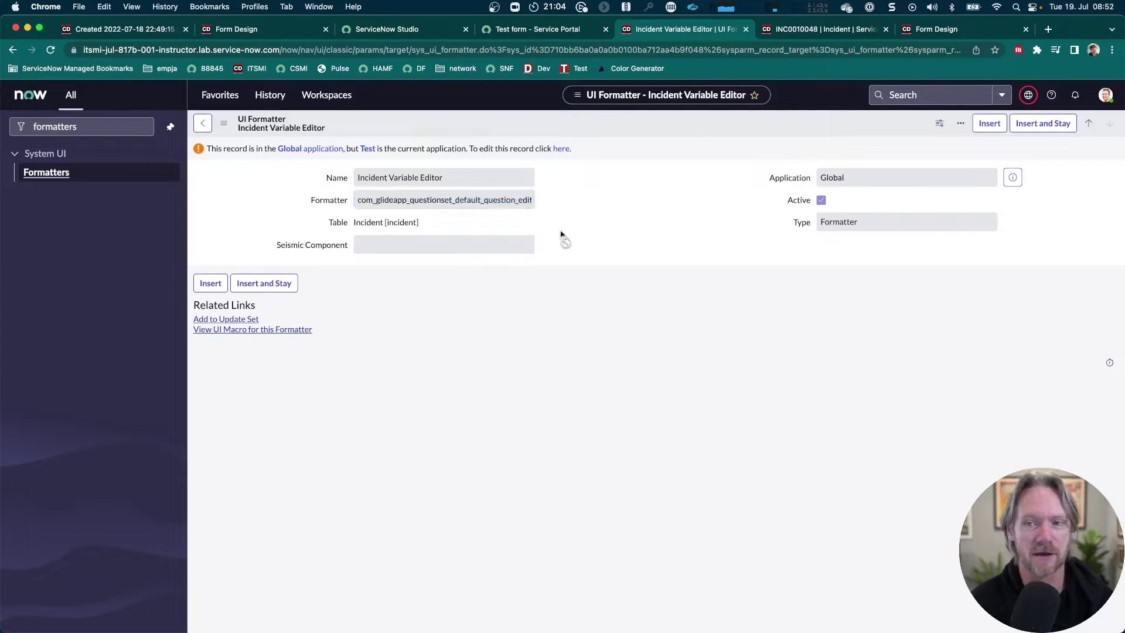
# Step: Go back to the filtered list and start a new UI Formatter record
pyautogui.click(204, 124)
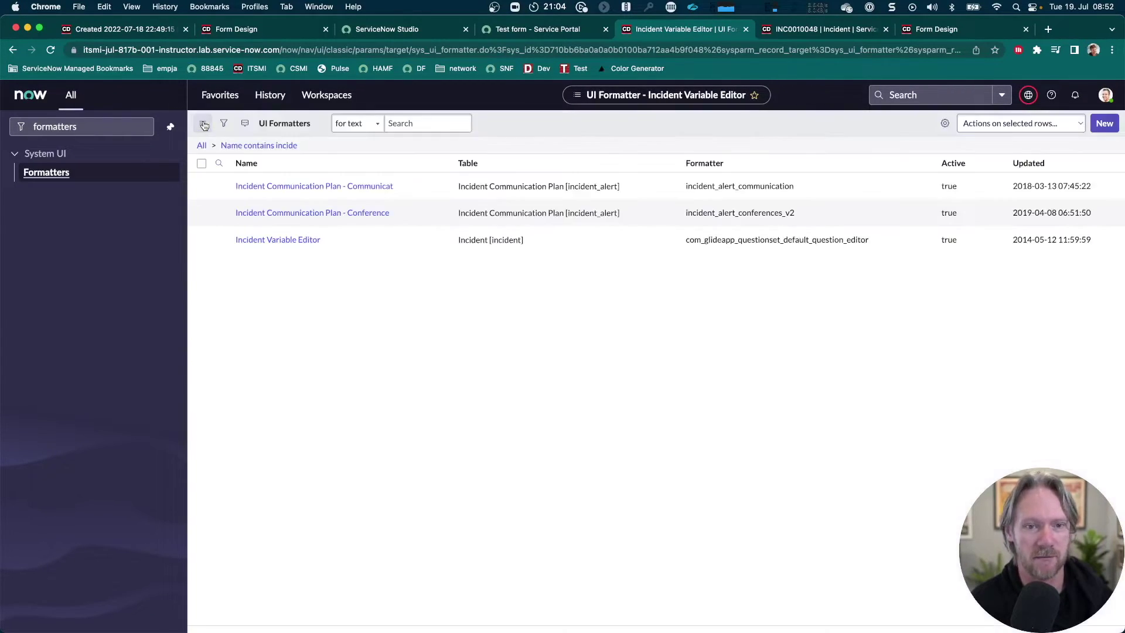
pyautogui.click(1104, 124)
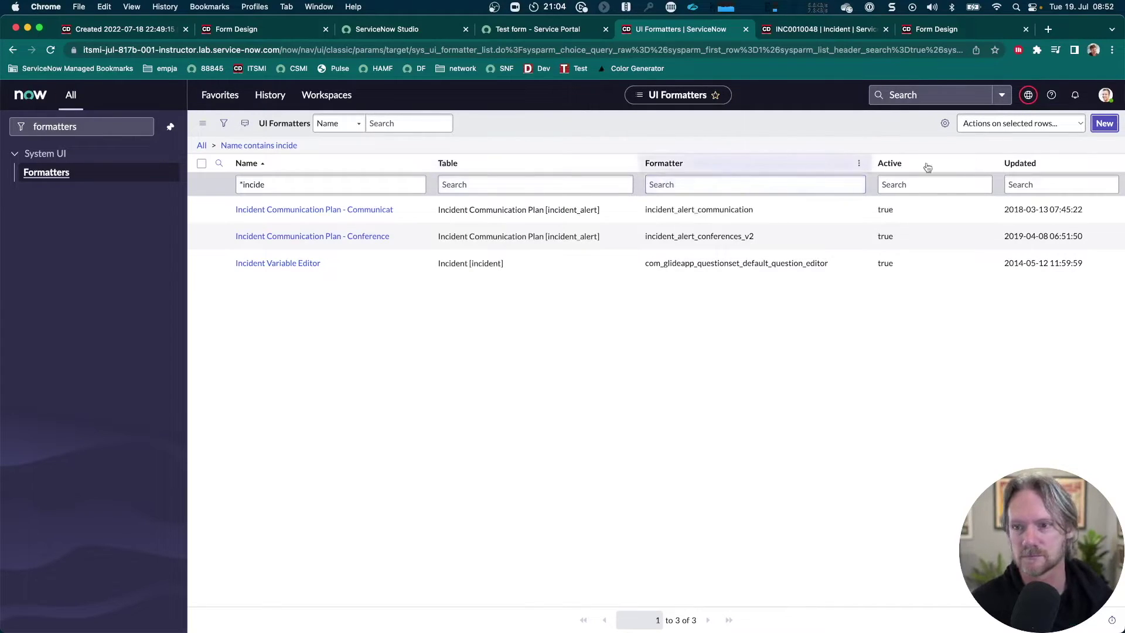
pyautogui.click(726, 177)
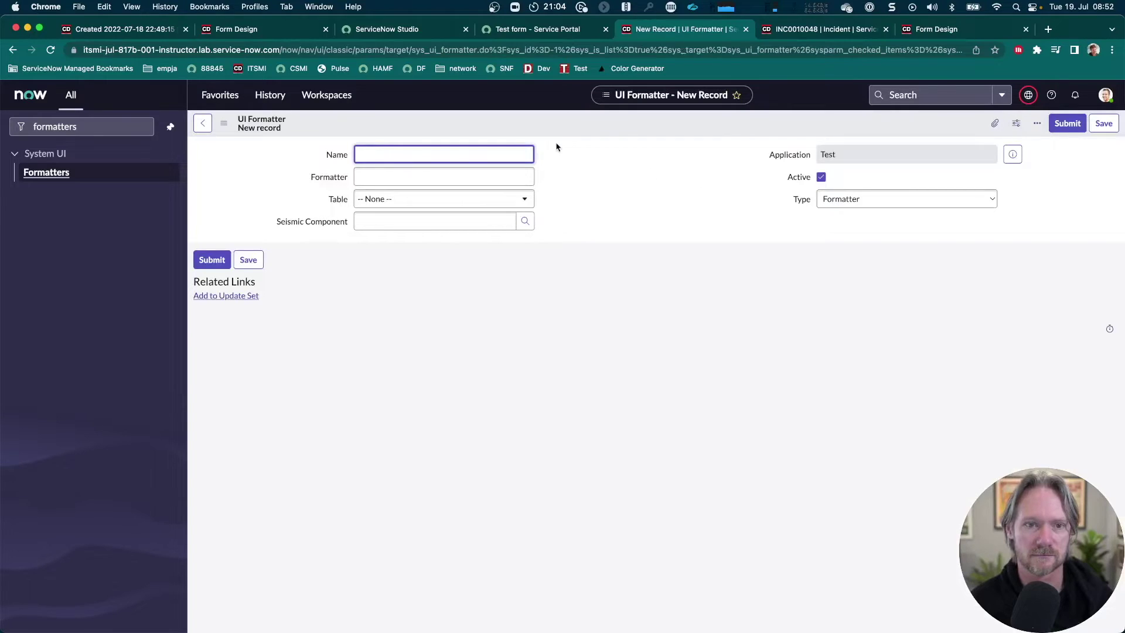
# Step: Submit UI formatter 'Test Formatter' using the pasted question-editor macro on the Test [x_snc_test_test] table
pyautogui.write('Test Formna')
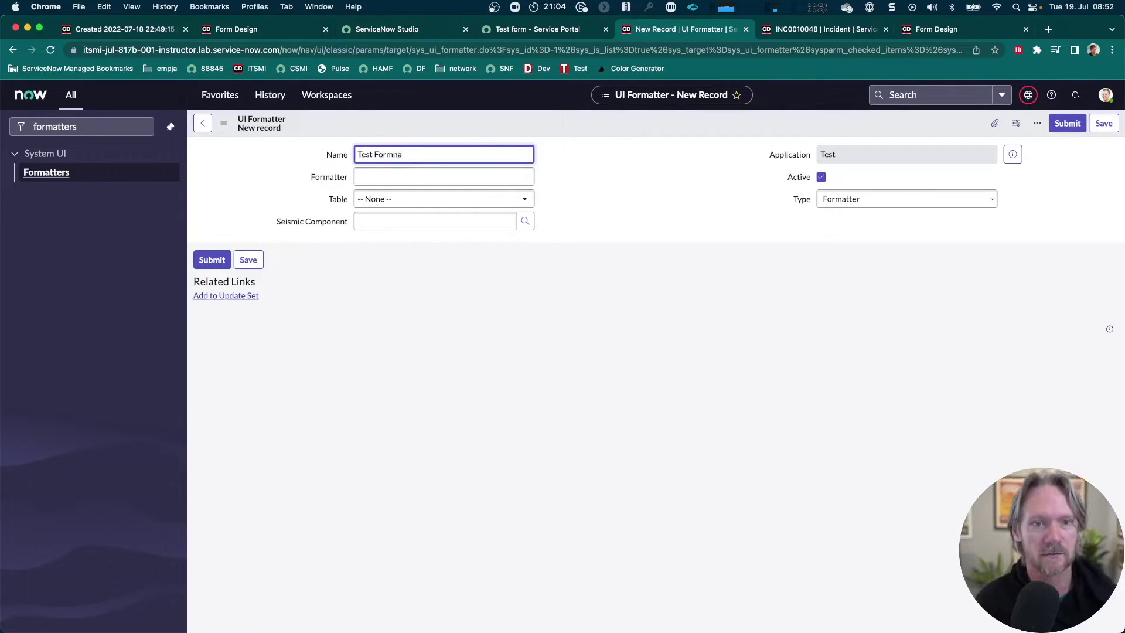
pyautogui.press('BackSpace')
pyautogui.press('BackSpace')
pyautogui.write('atter')
pyautogui.press('Tab')
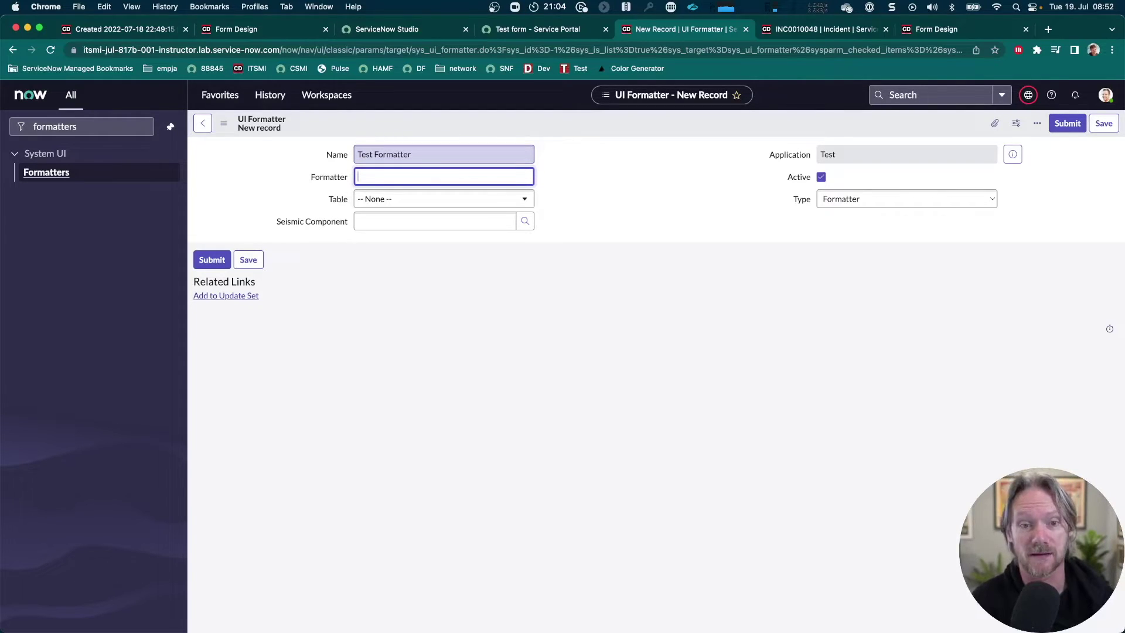
pyautogui.press('super+v')
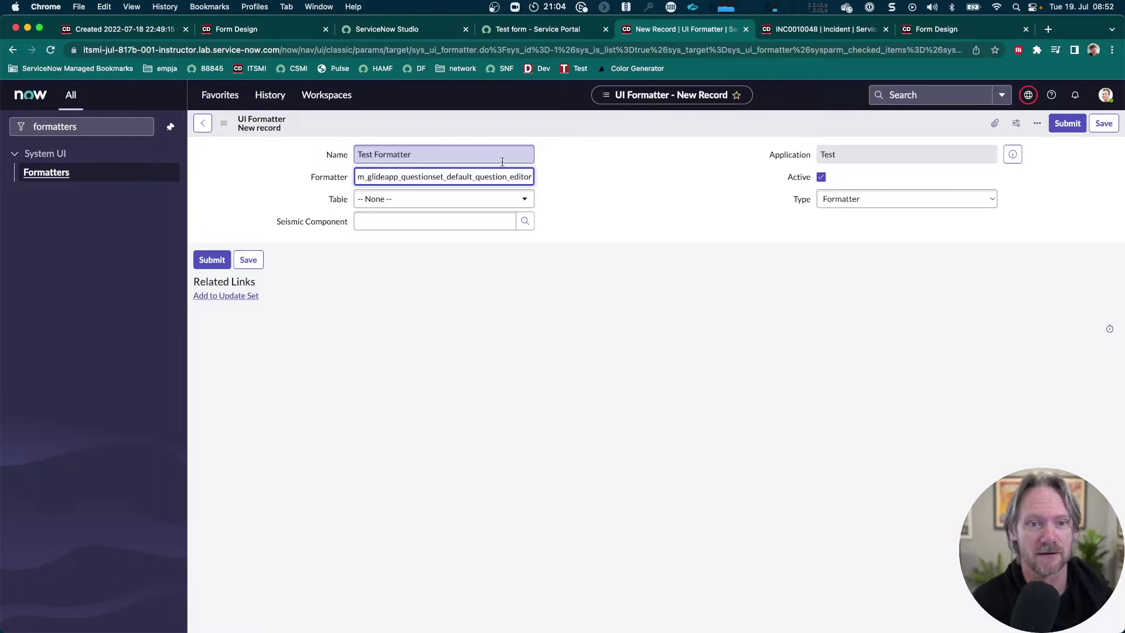
pyautogui.click(447, 203)
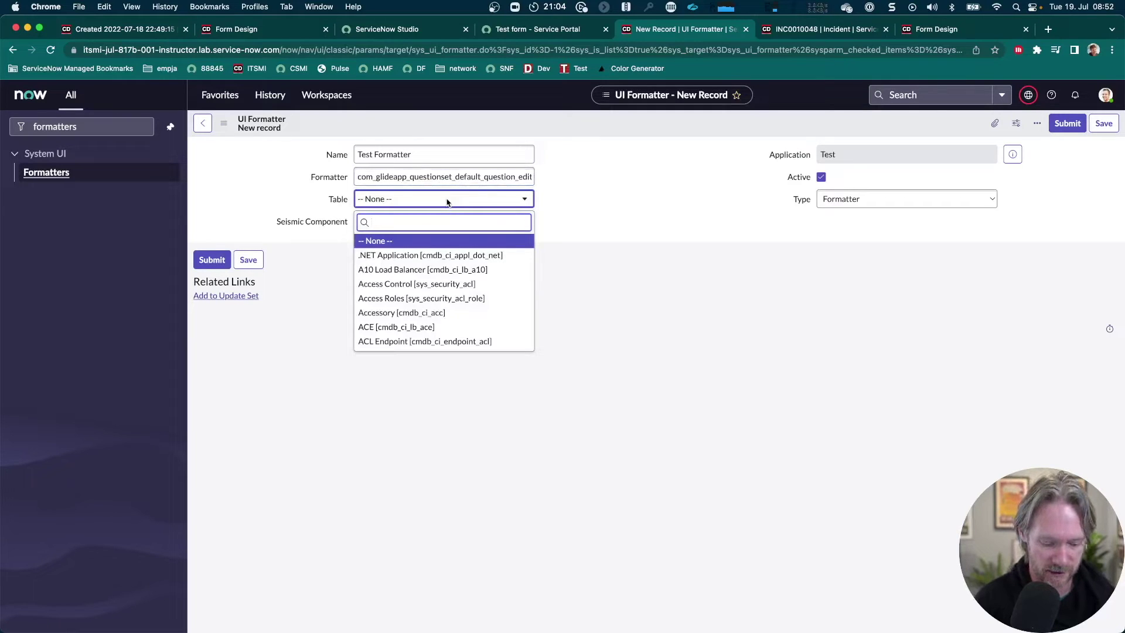
pyautogui.write('x_snc')
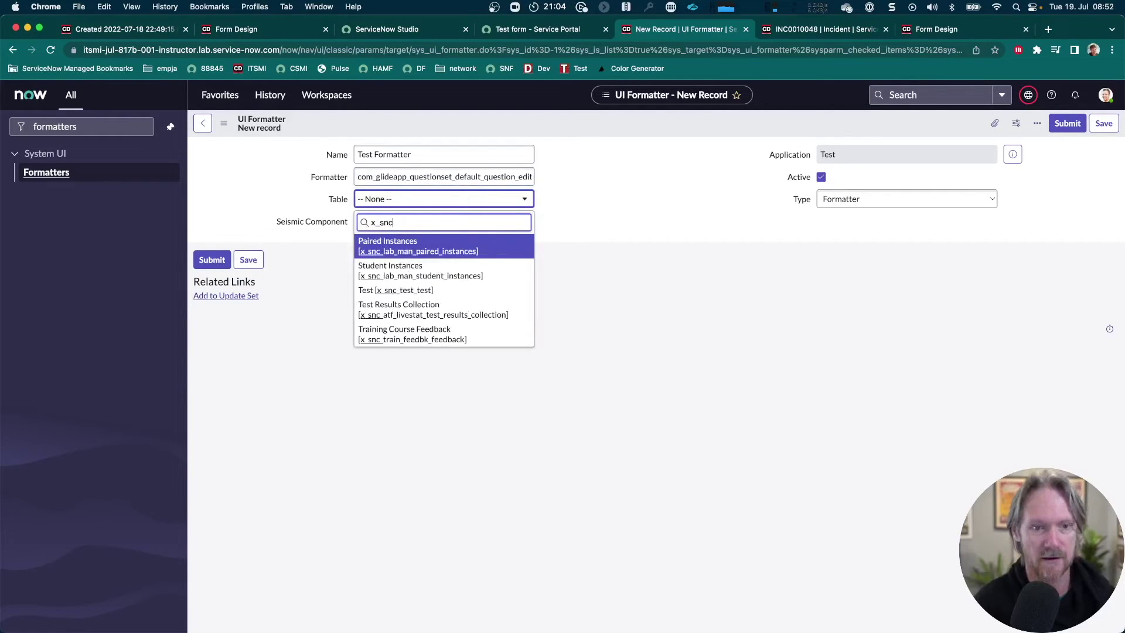
pyautogui.write('_t')
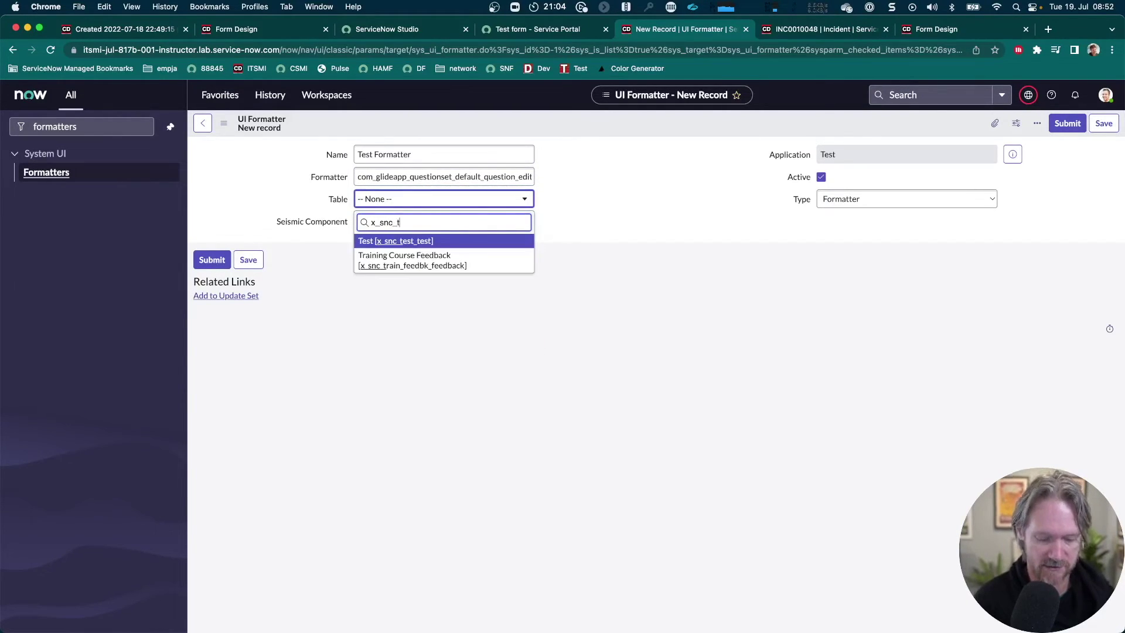
pyautogui.click(424, 243)
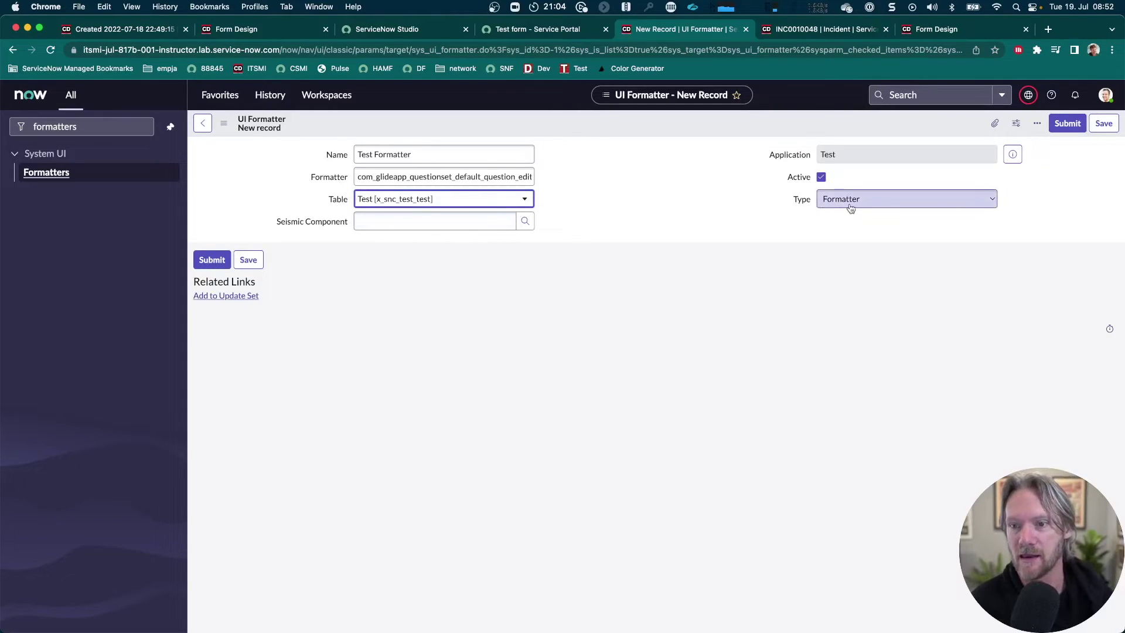
pyautogui.click(212, 260)
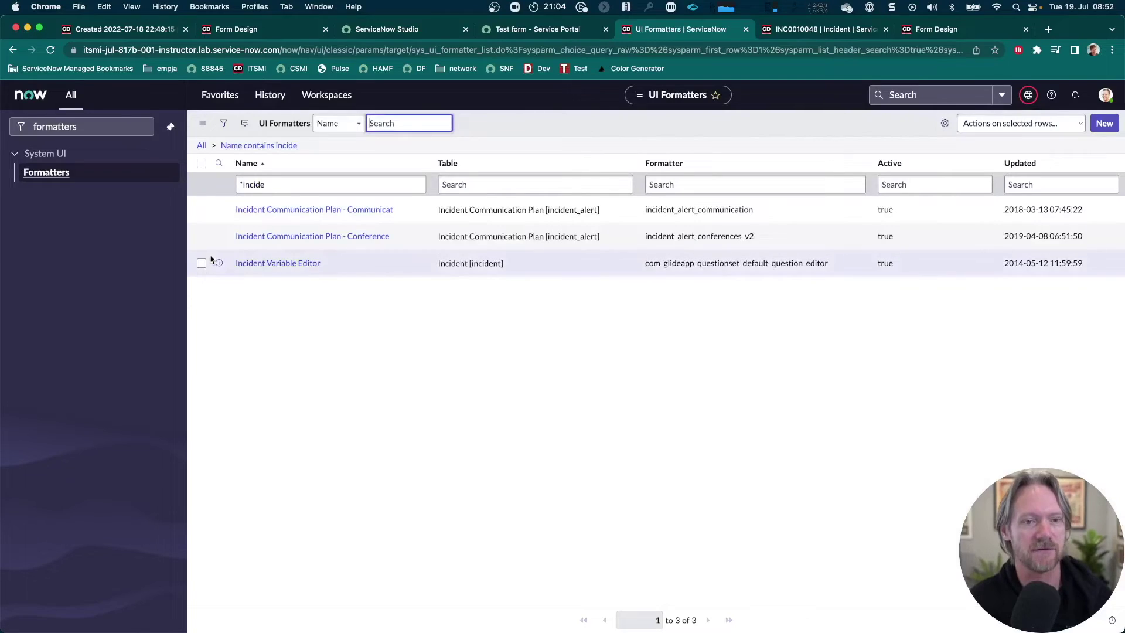
# Step: Reload the Test table's Form Design, place Test Formatter below Field 2, and save the layout
pyautogui.click(229, 37)
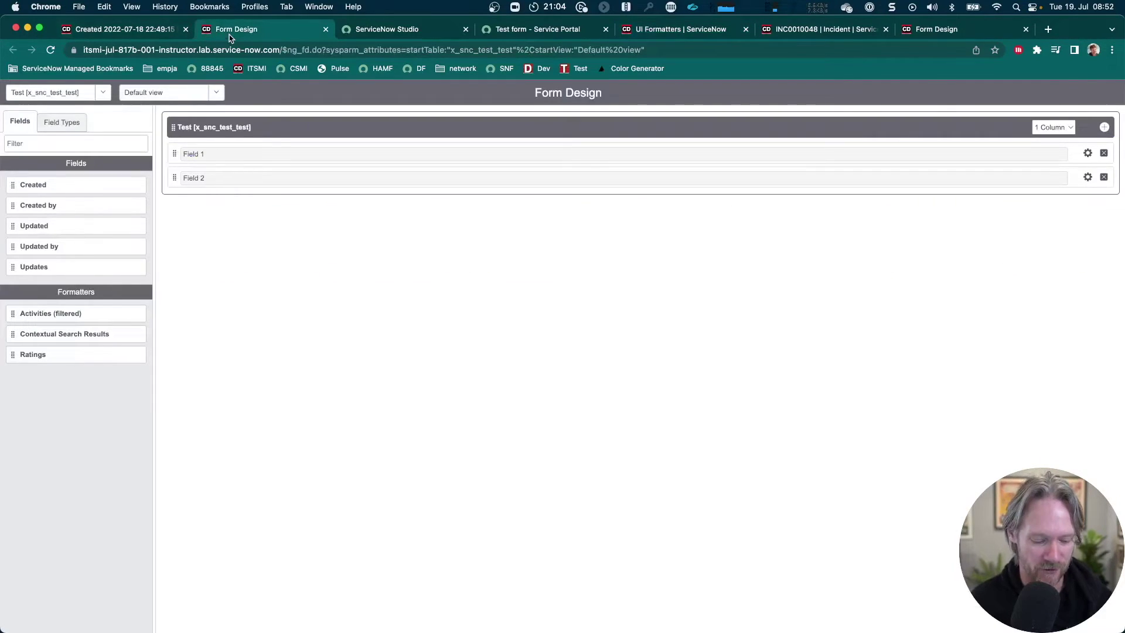
pyautogui.press('super+r')
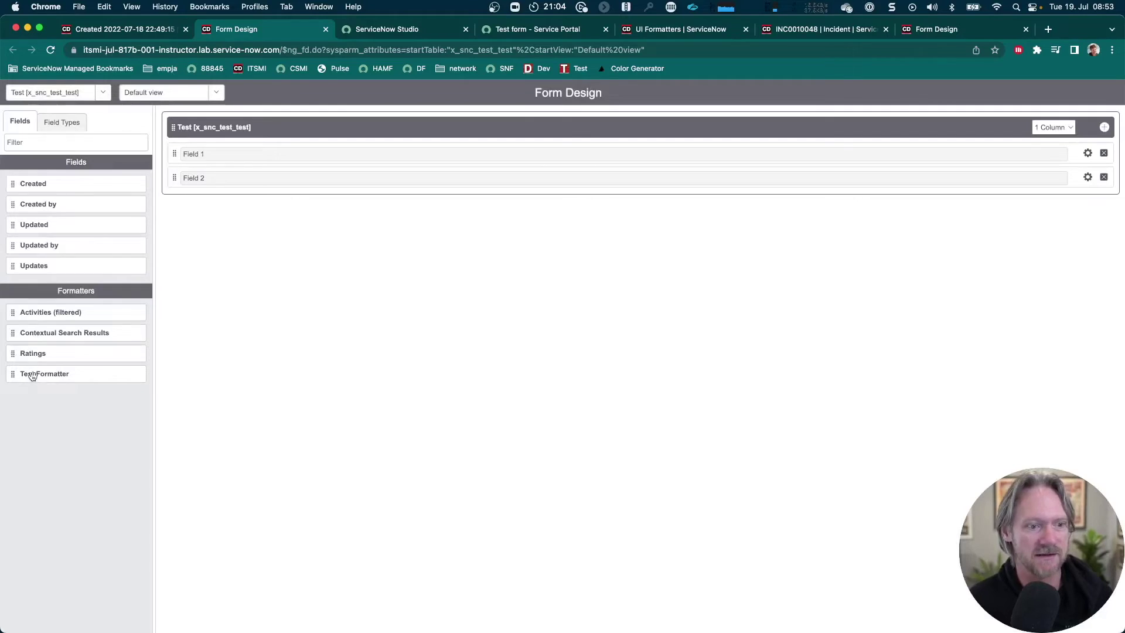
pyautogui.moveTo(34, 376); pyautogui.dragTo(230, 197)
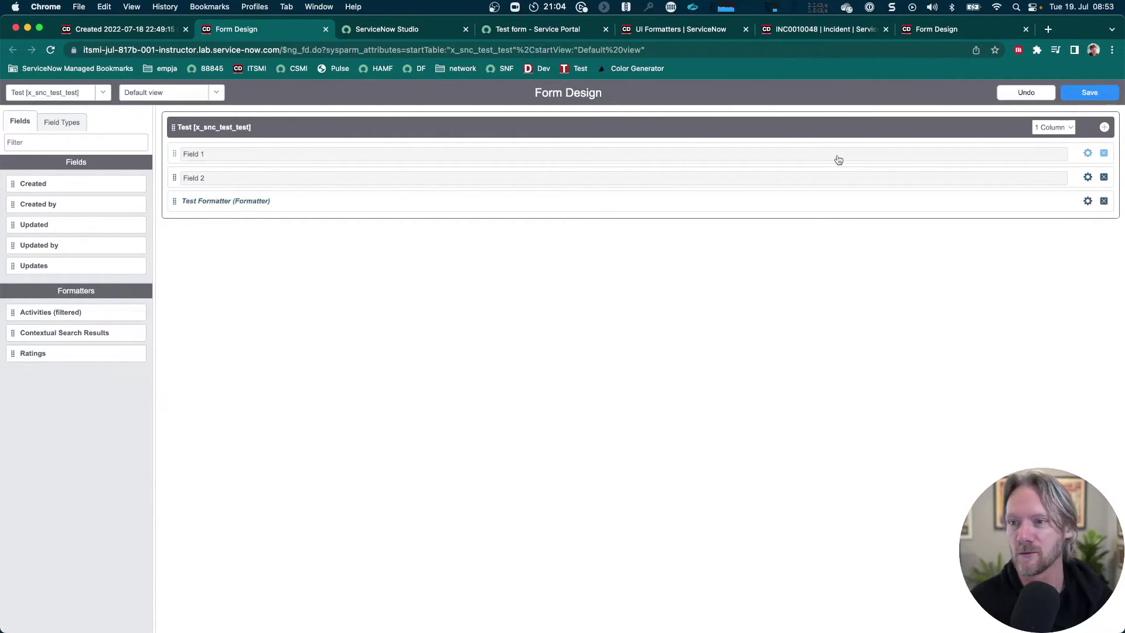
pyautogui.click(1091, 94)
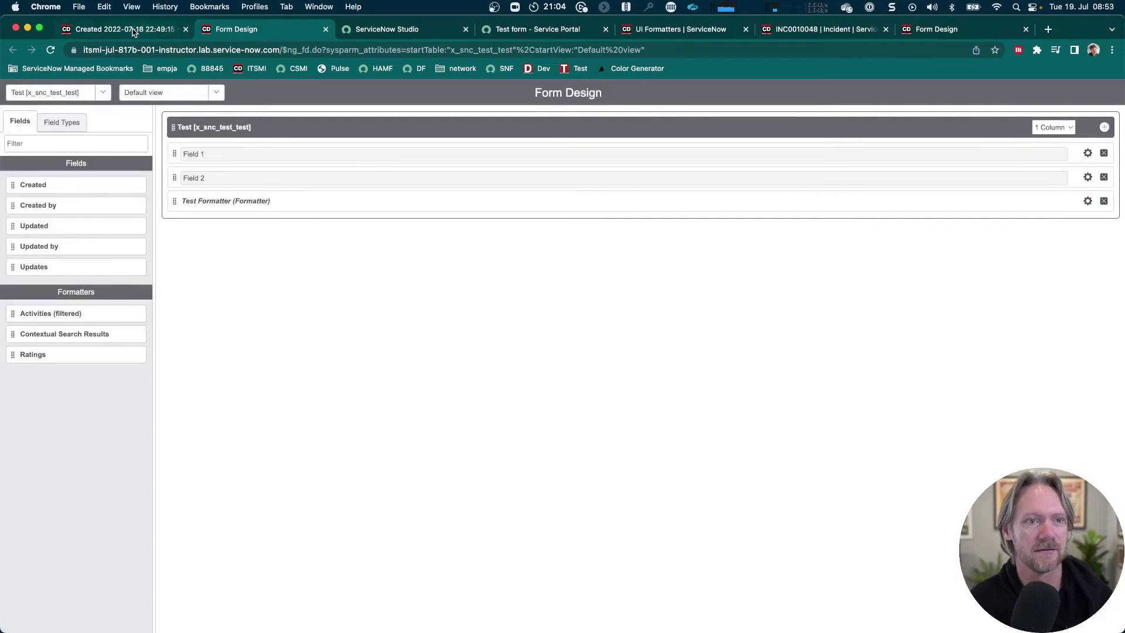
# Step: Return to the Test record and reload it to show the new Variables formatter
pyautogui.click(134, 29)
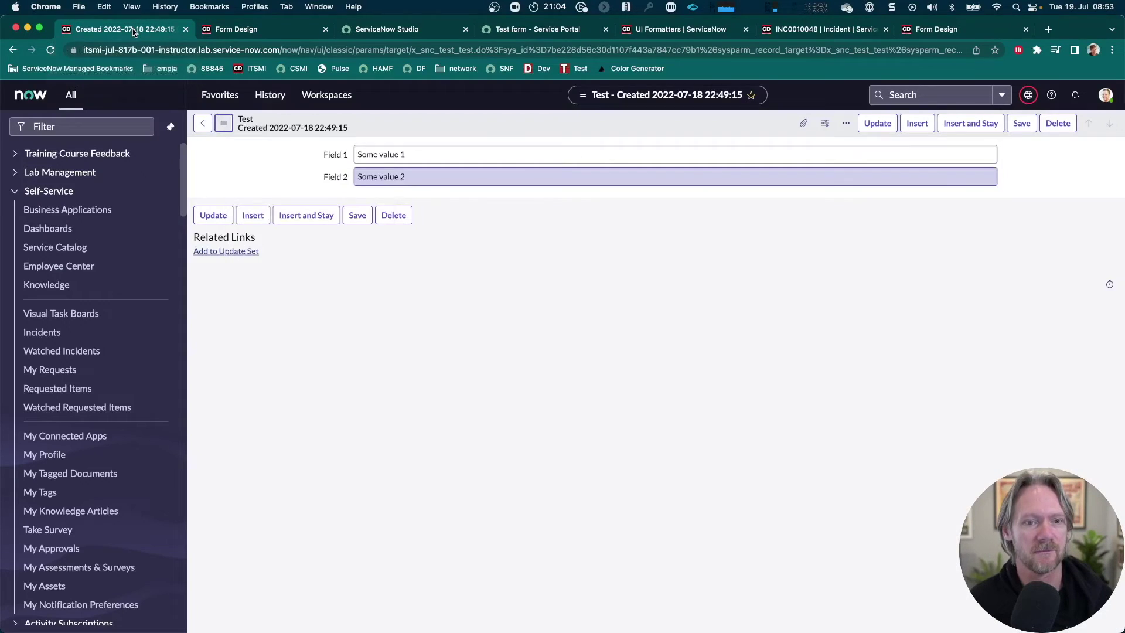
pyautogui.press('super+r')
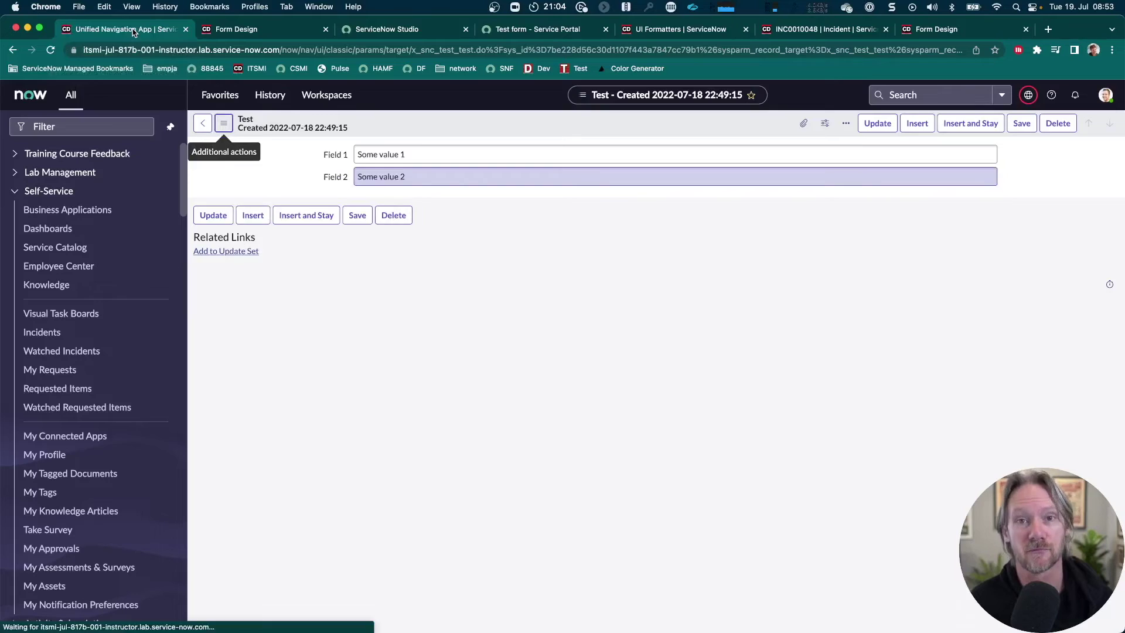